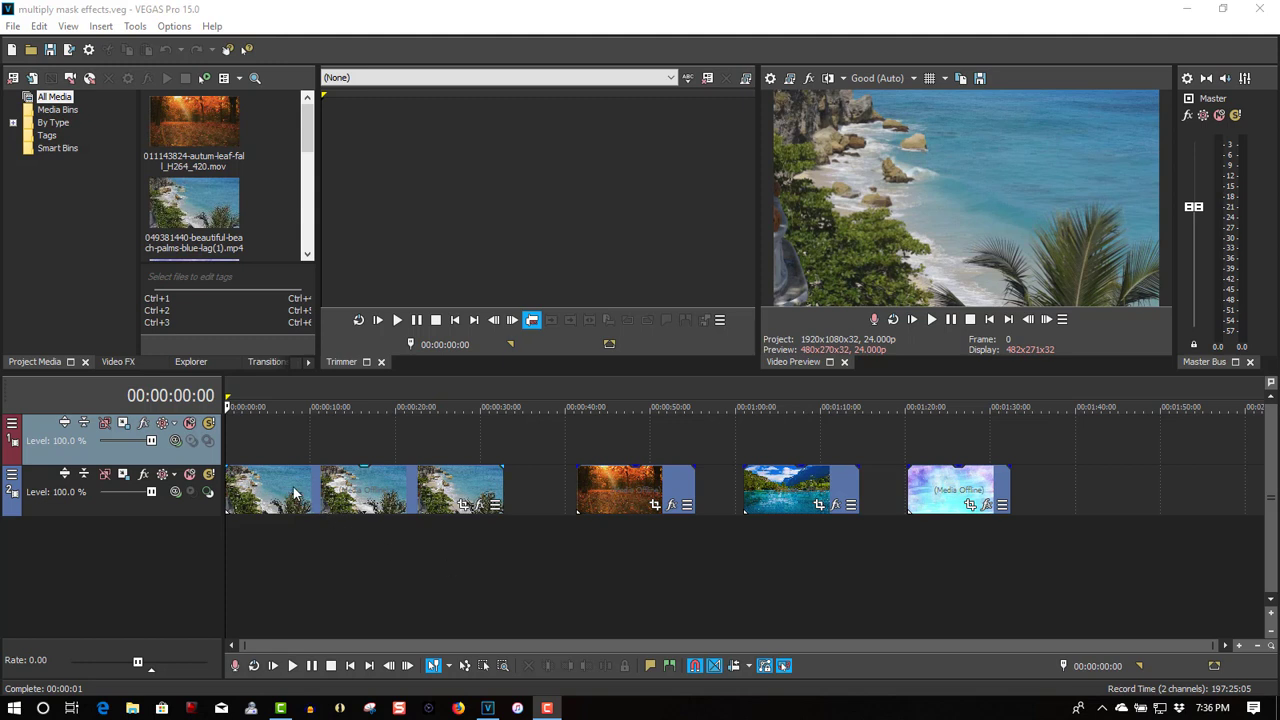
Play back the beach clip and return the playhead to near the start of the timeline
left_click(931, 319)
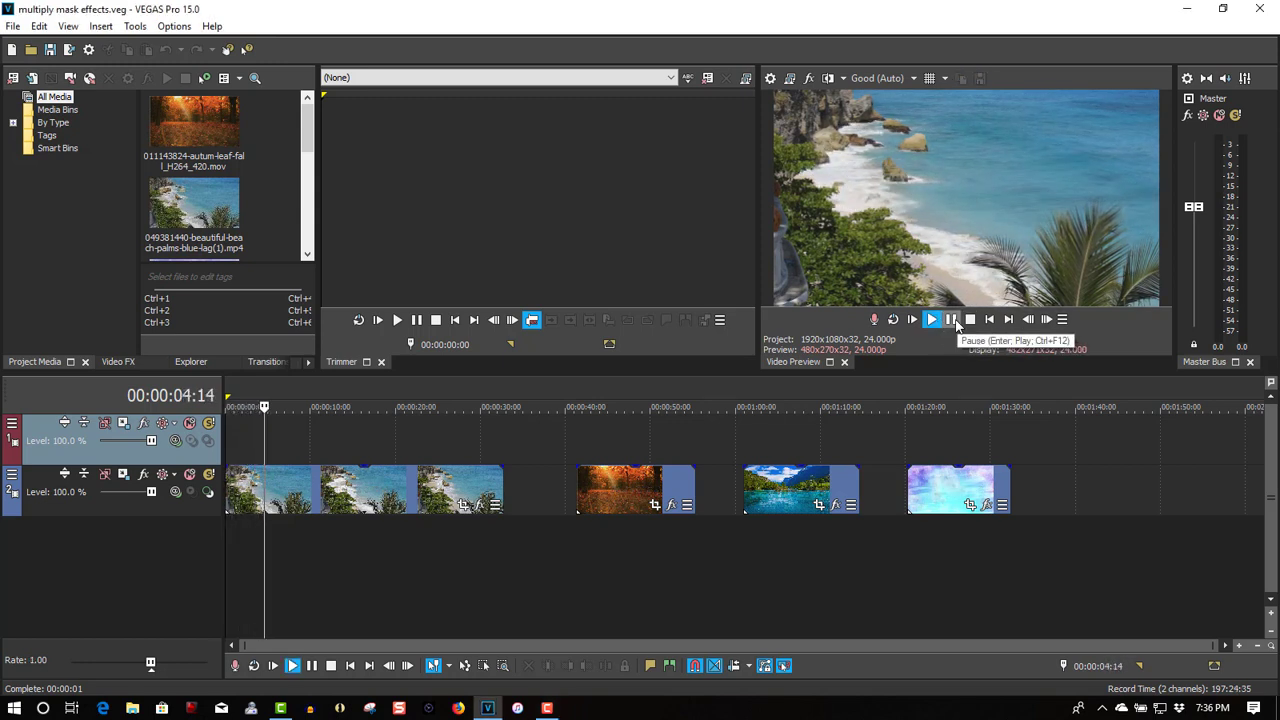
left_click(954, 320)
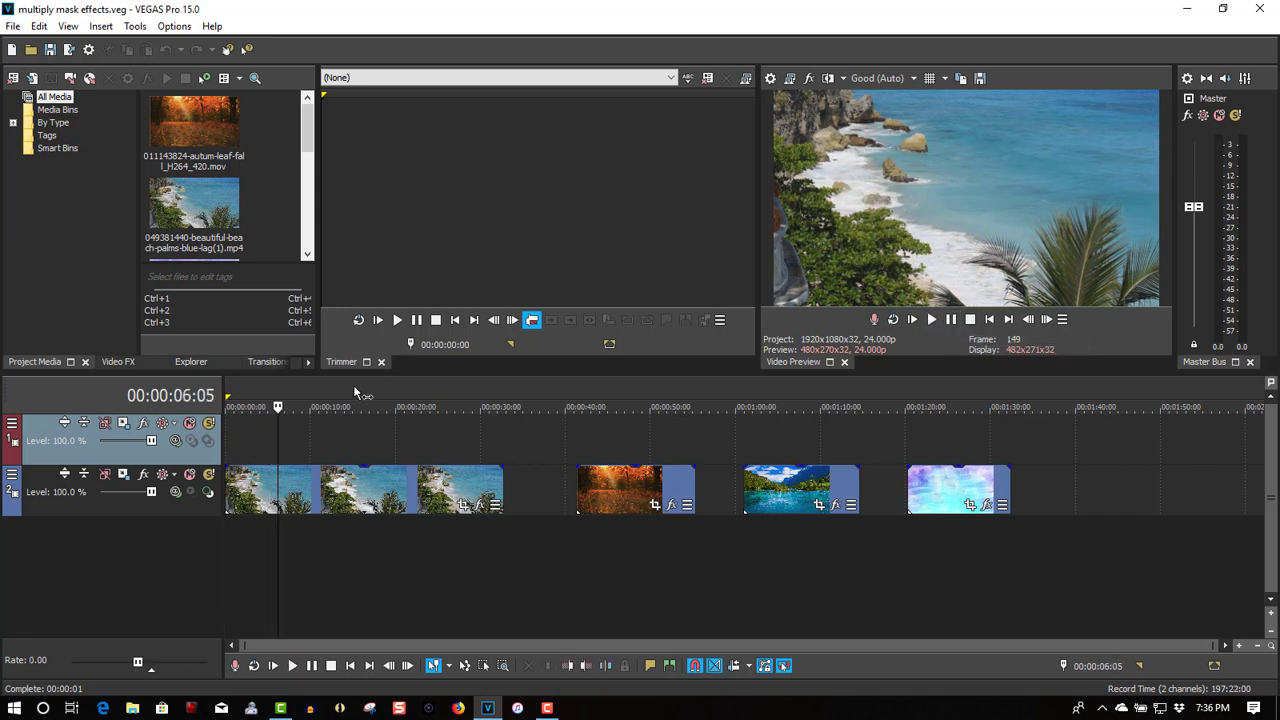
key("j")
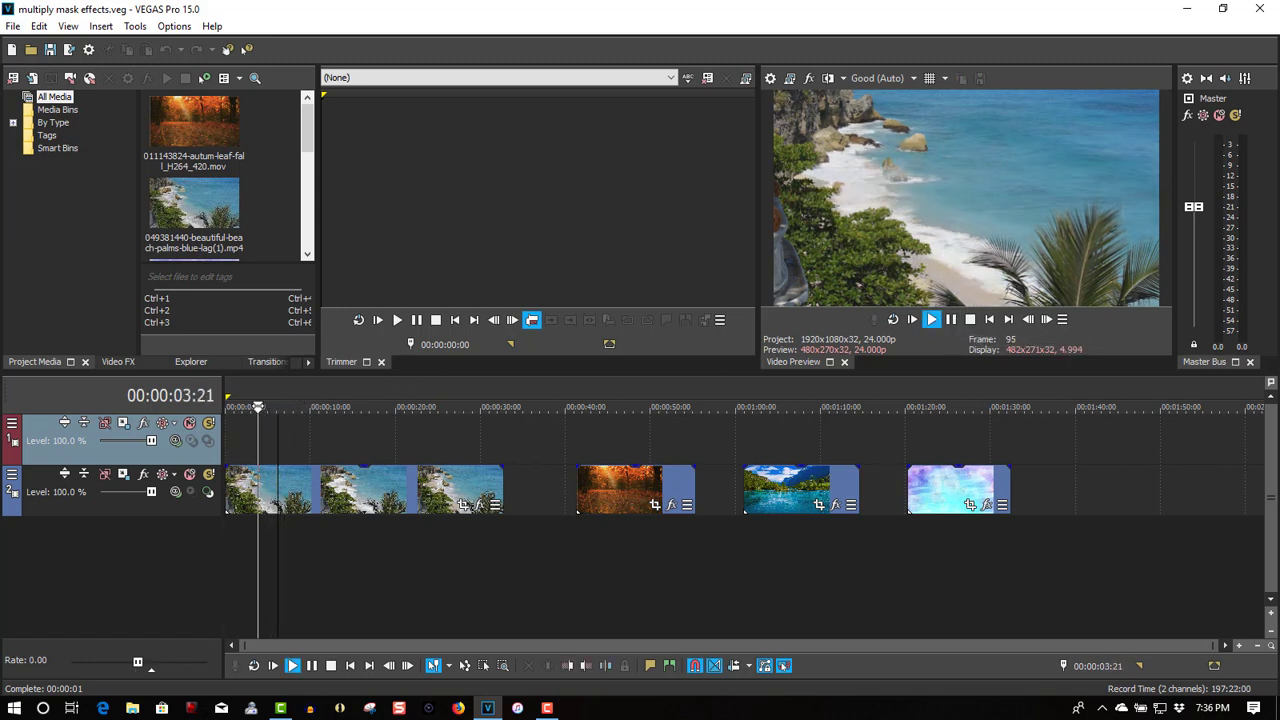
key("k")
Insert a text event reading VACATION on track 1 above the start of the beach clip
right_click(264, 436)
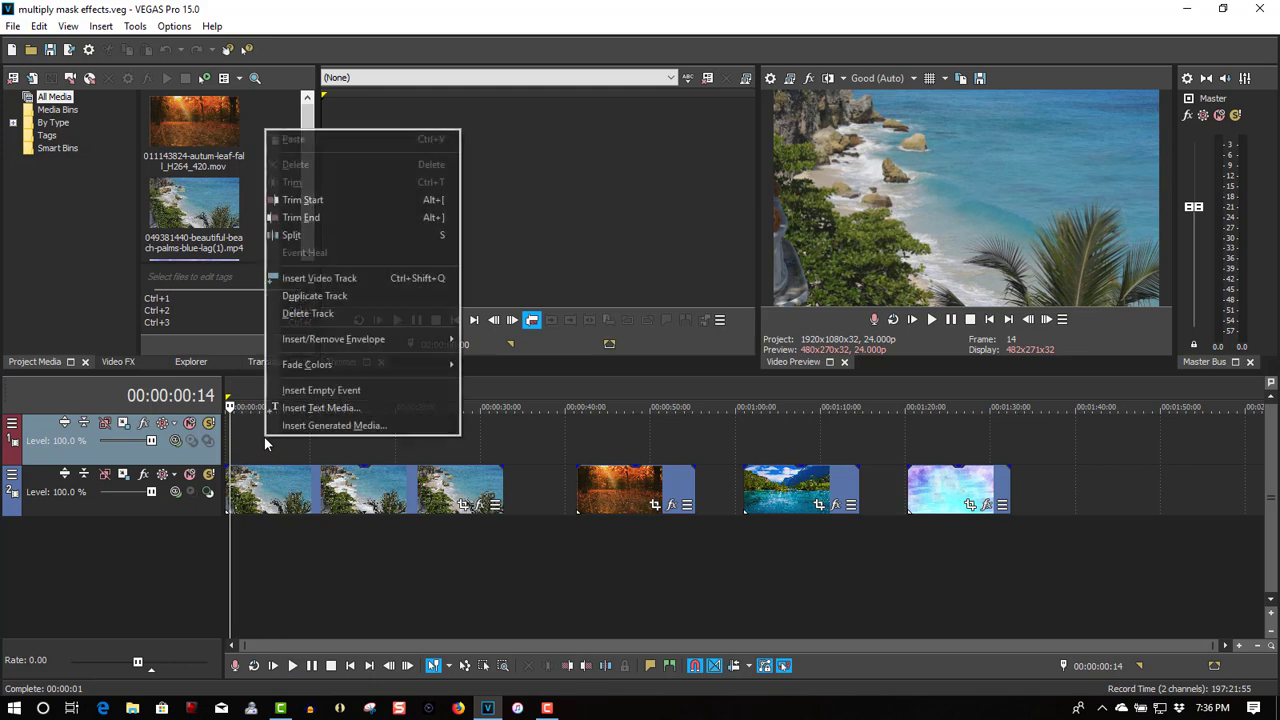
left_click(281, 410)
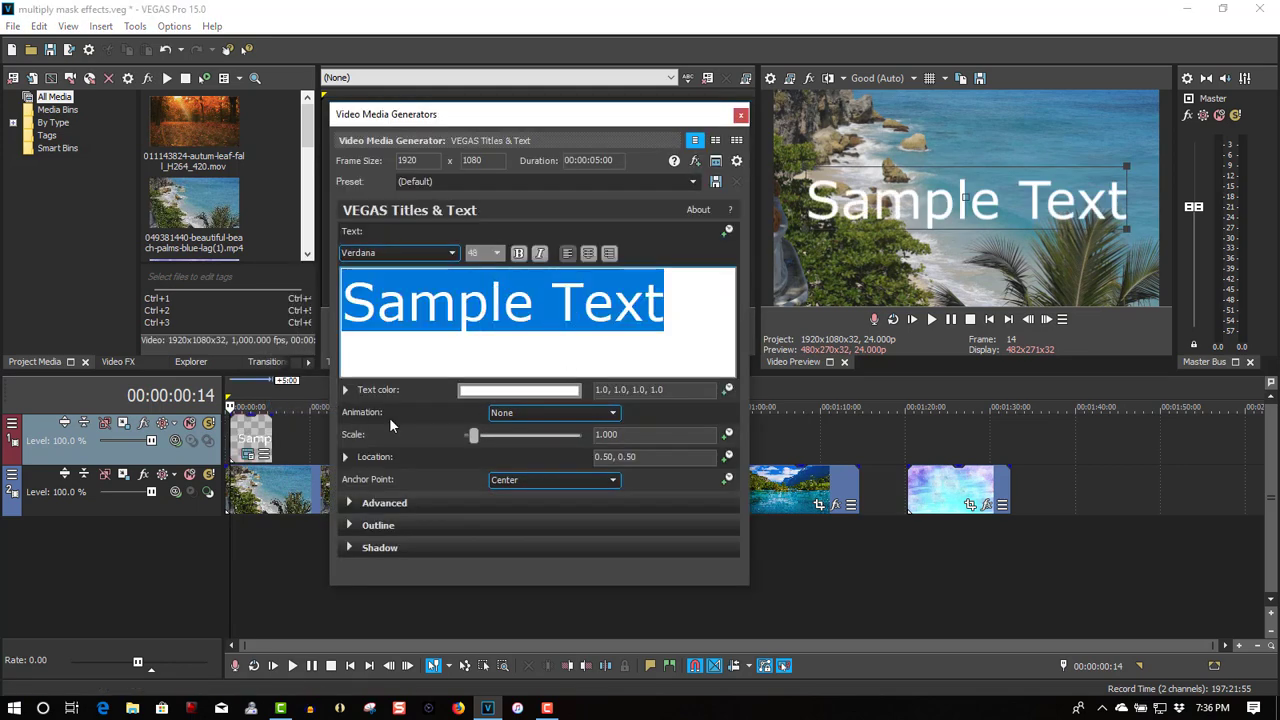
type("V")
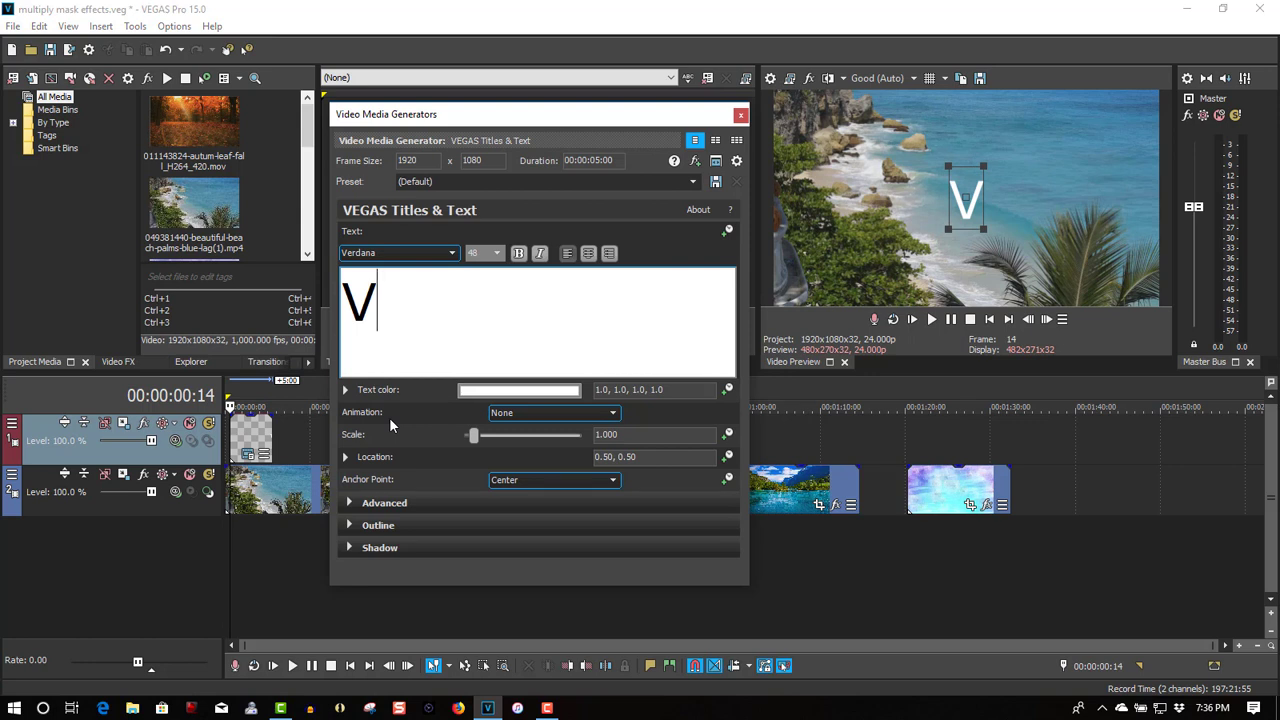
type("ACATI")
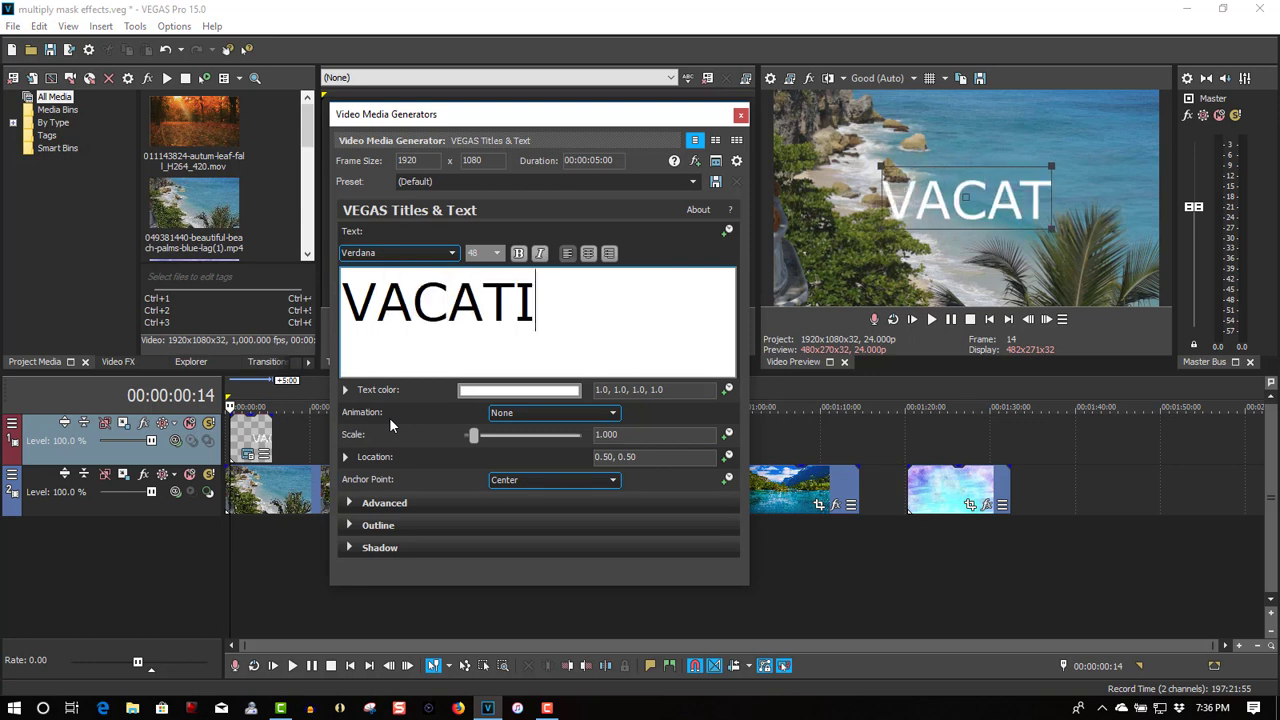
type("ON")
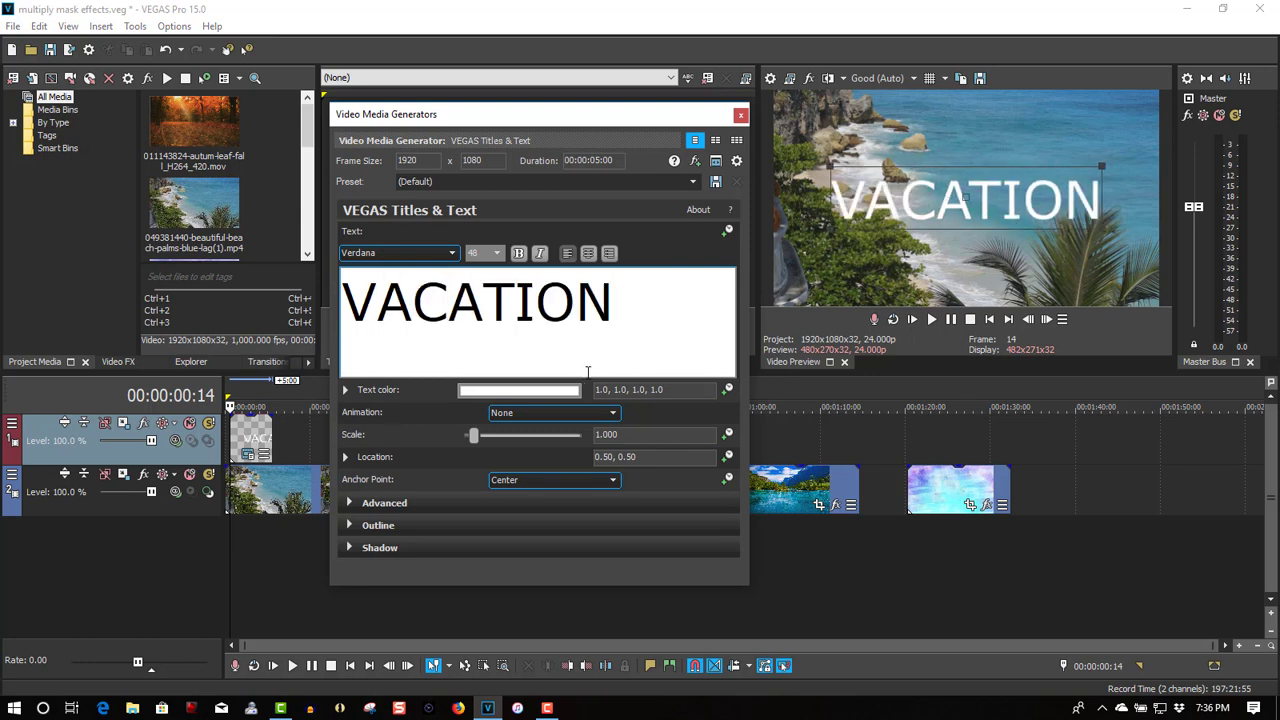
Change the VACATION text's font to Impact and enlarge its scale to about 1.716
key("ctrl+a")
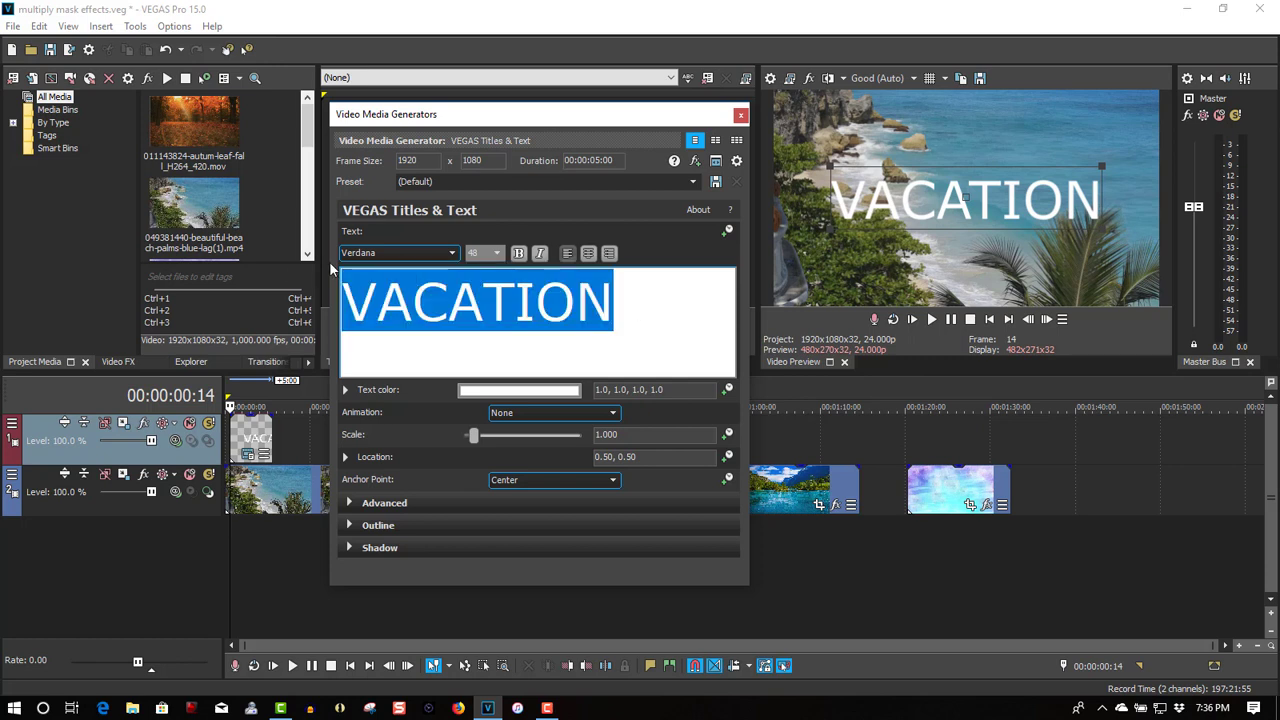
left_click(451, 254)
left_click_drag(454, 550, 462, 434)
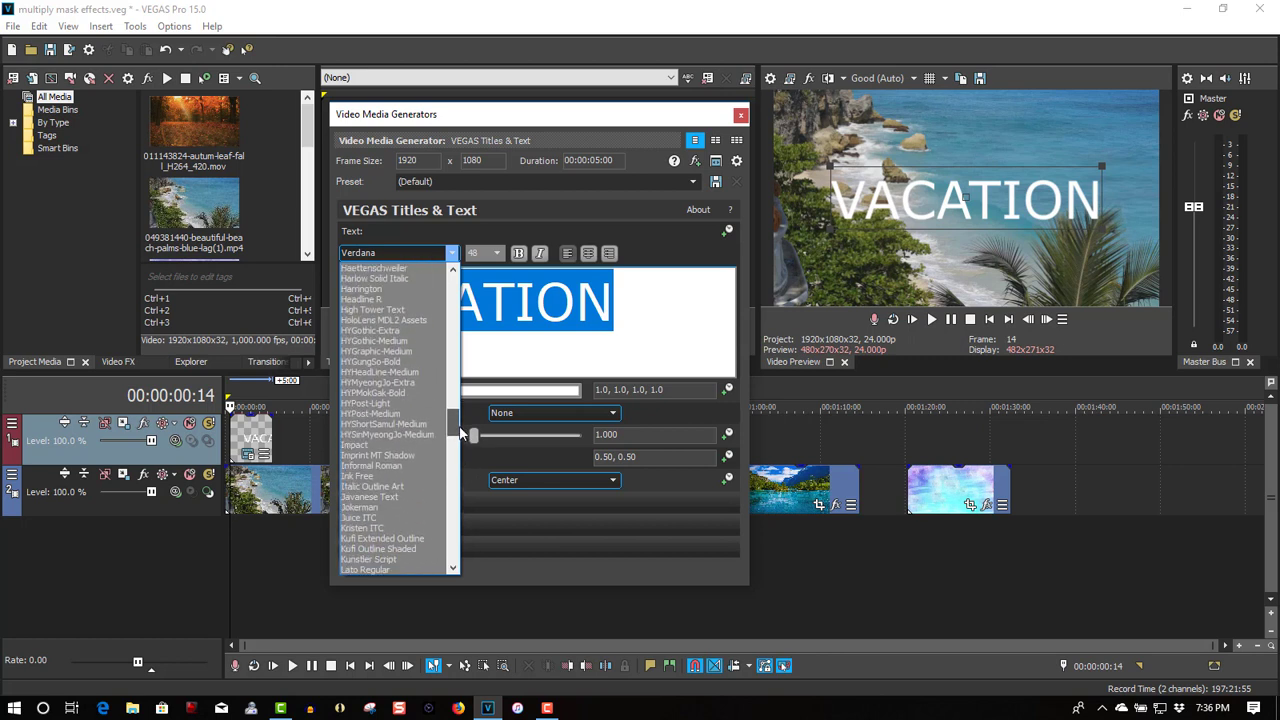
left_click(410, 448)
left_click_drag(478, 443, 485, 444)
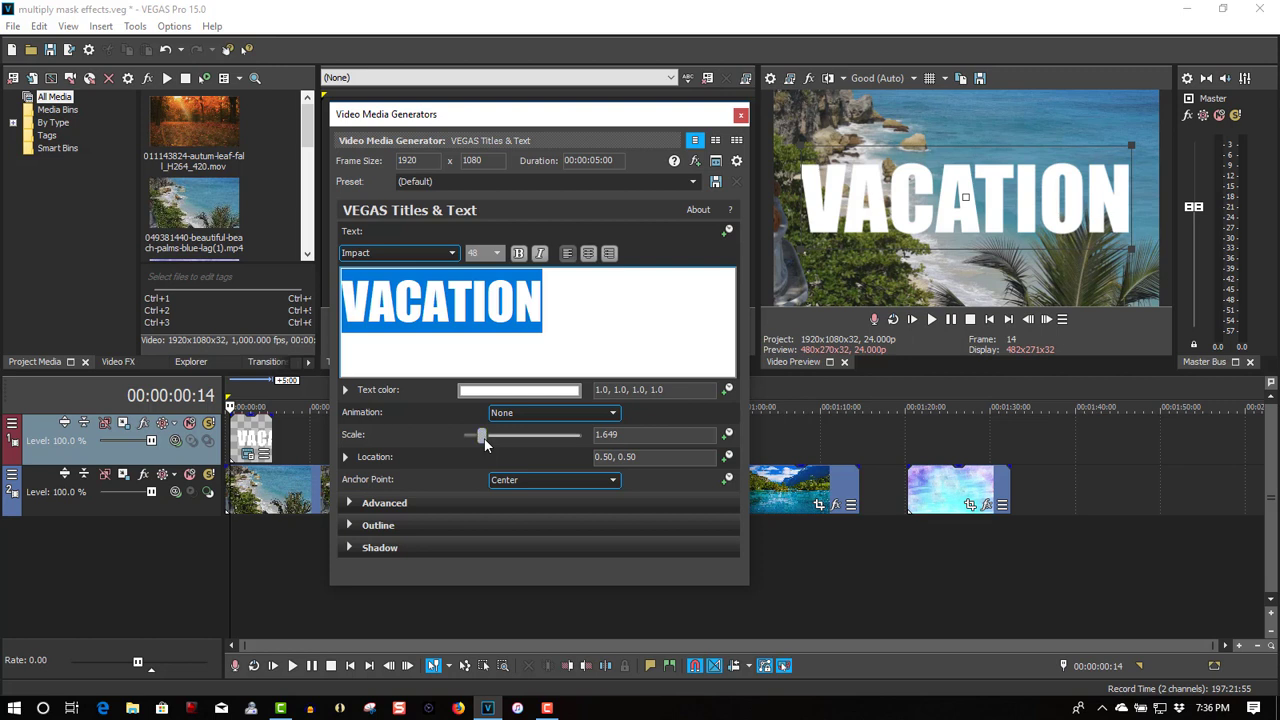
left_click_drag(485, 444, 486, 445)
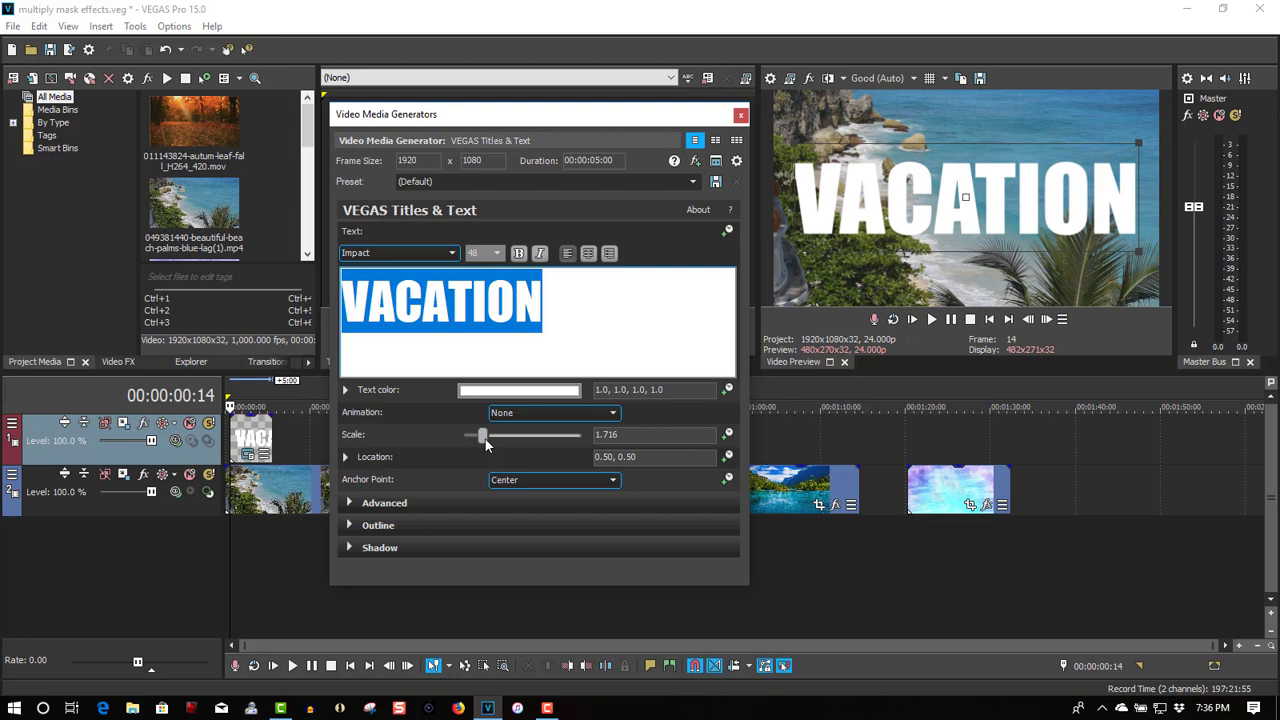
left_click(497, 253)
left_click(497, 253)
left_click(740, 117)
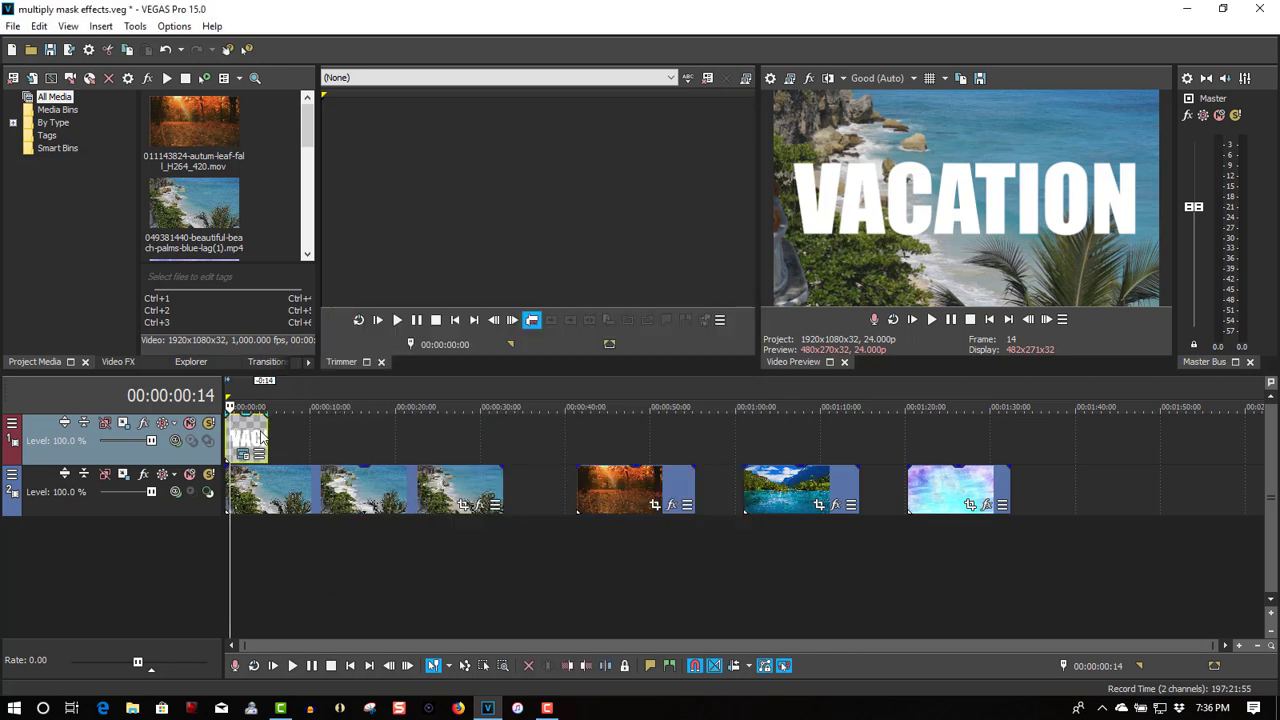
Extend the VACATION title to the beach clip's end and set track 1's compositing mode to Multiply (Mask)
left_click_drag(261, 435, 502, 433)
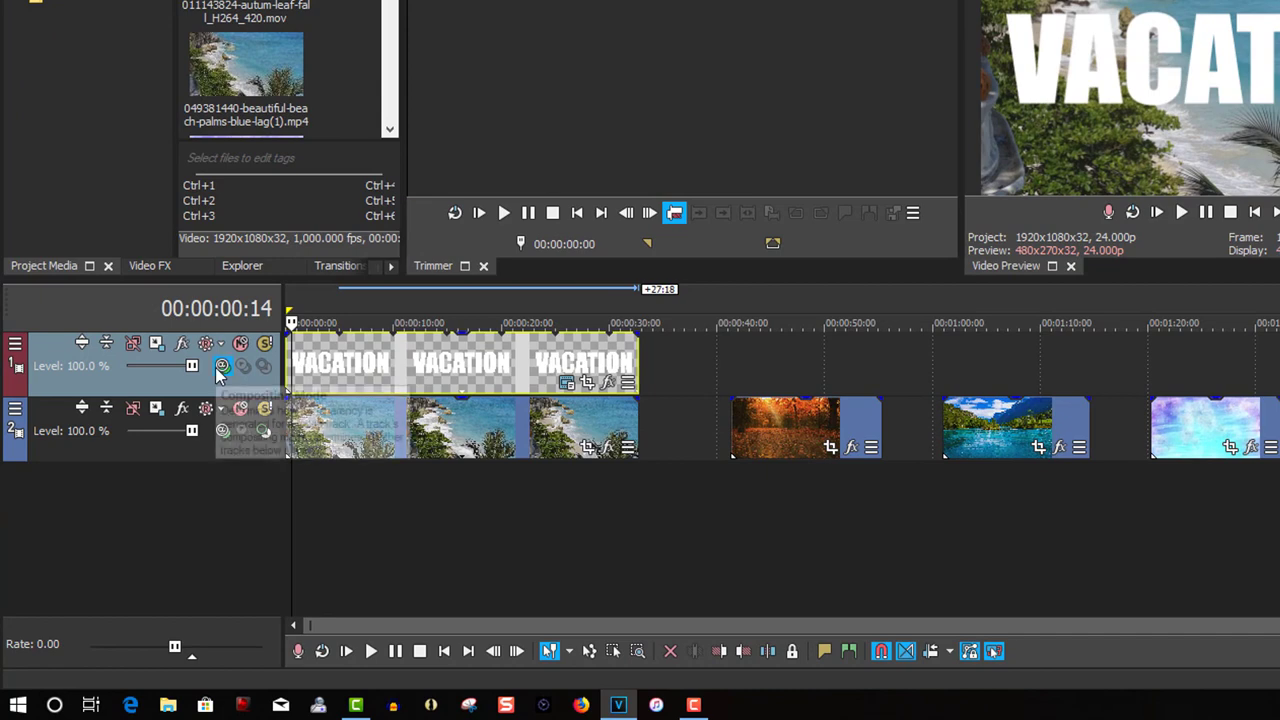
left_click(221, 367)
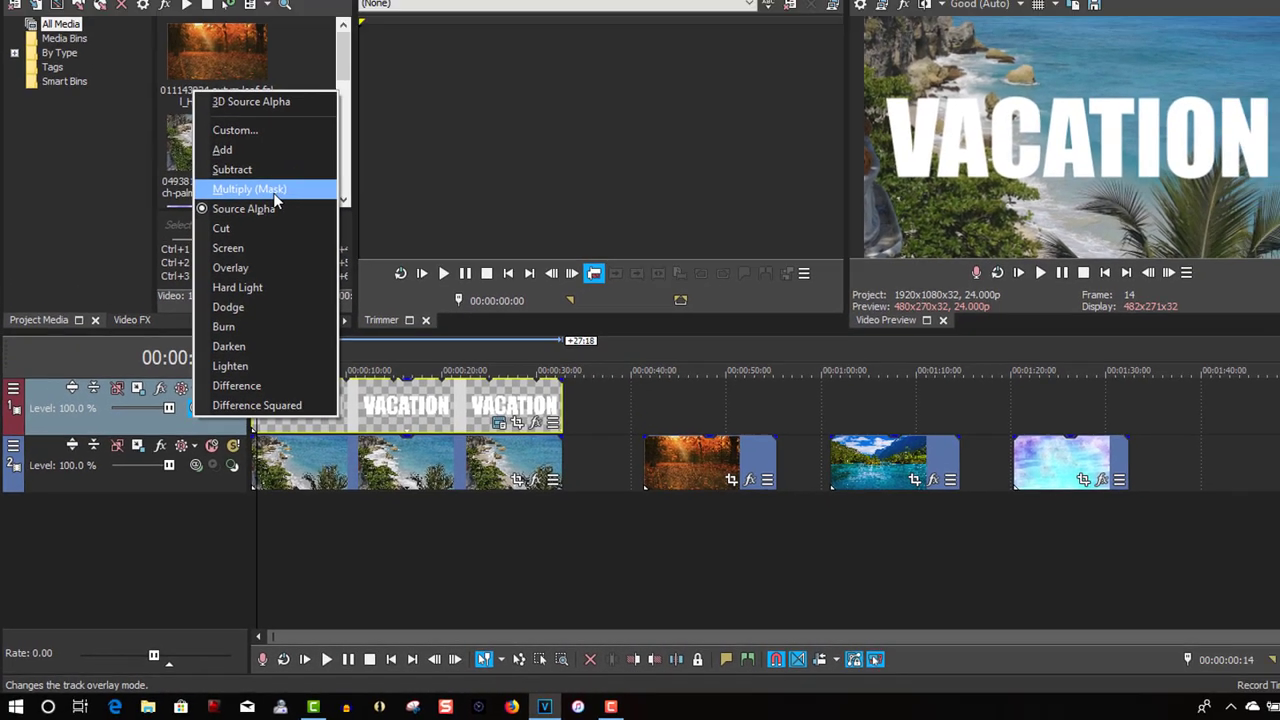
left_click(300, 118)
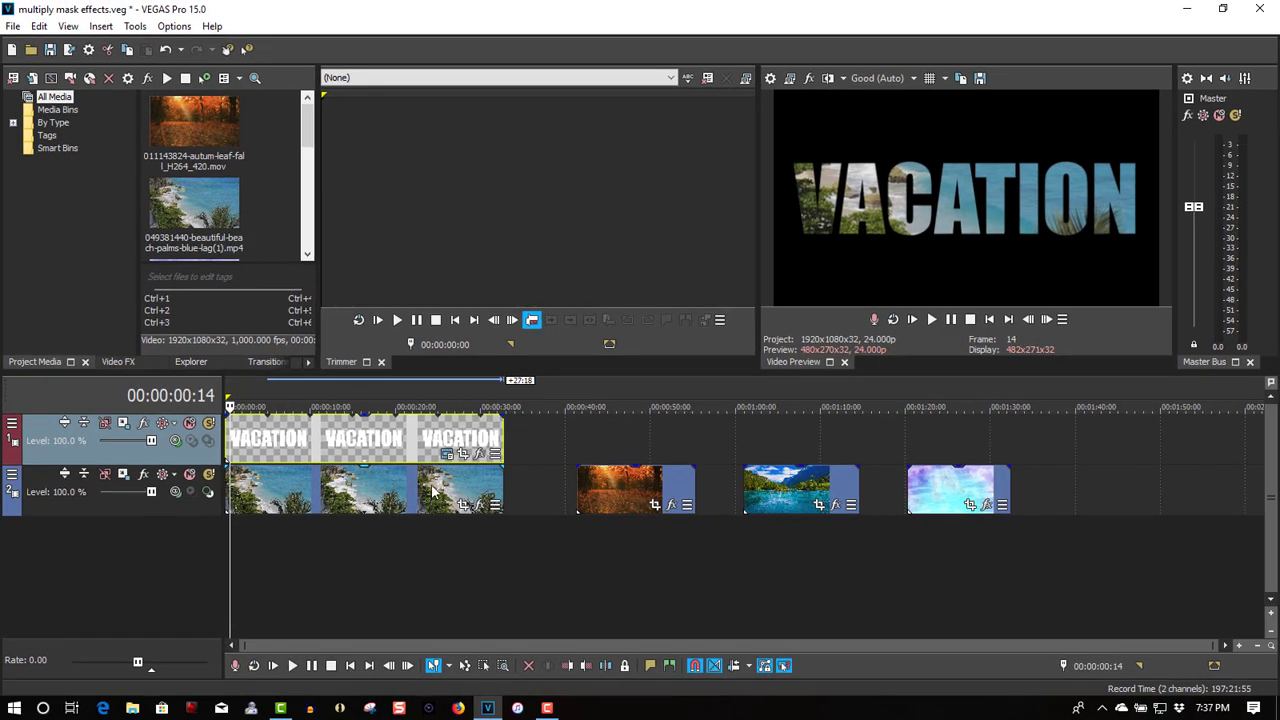
Animate the VACATION title's Pan/Crop with a keyframe near 30 seconds, shrinking the frame to 0 width and height, and preview the zoom
left_click(463, 454)
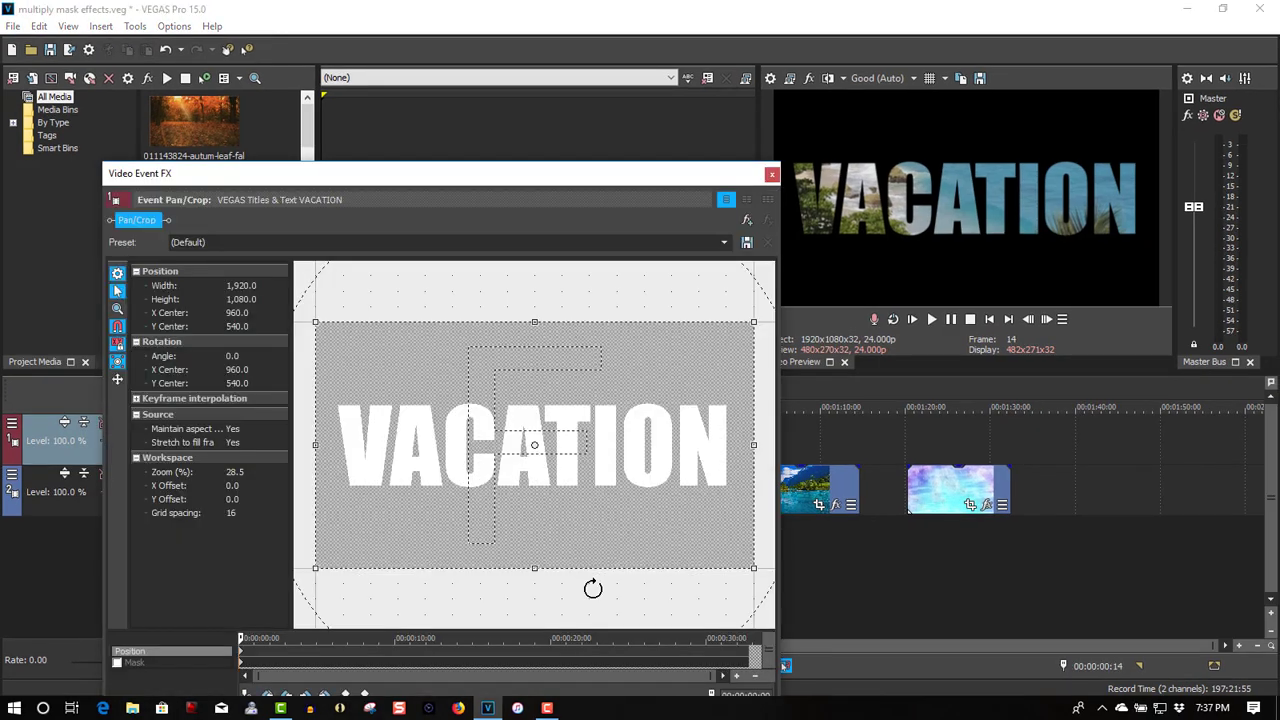
left_click(704, 646)
left_click_drag(732, 556, 540, 447)
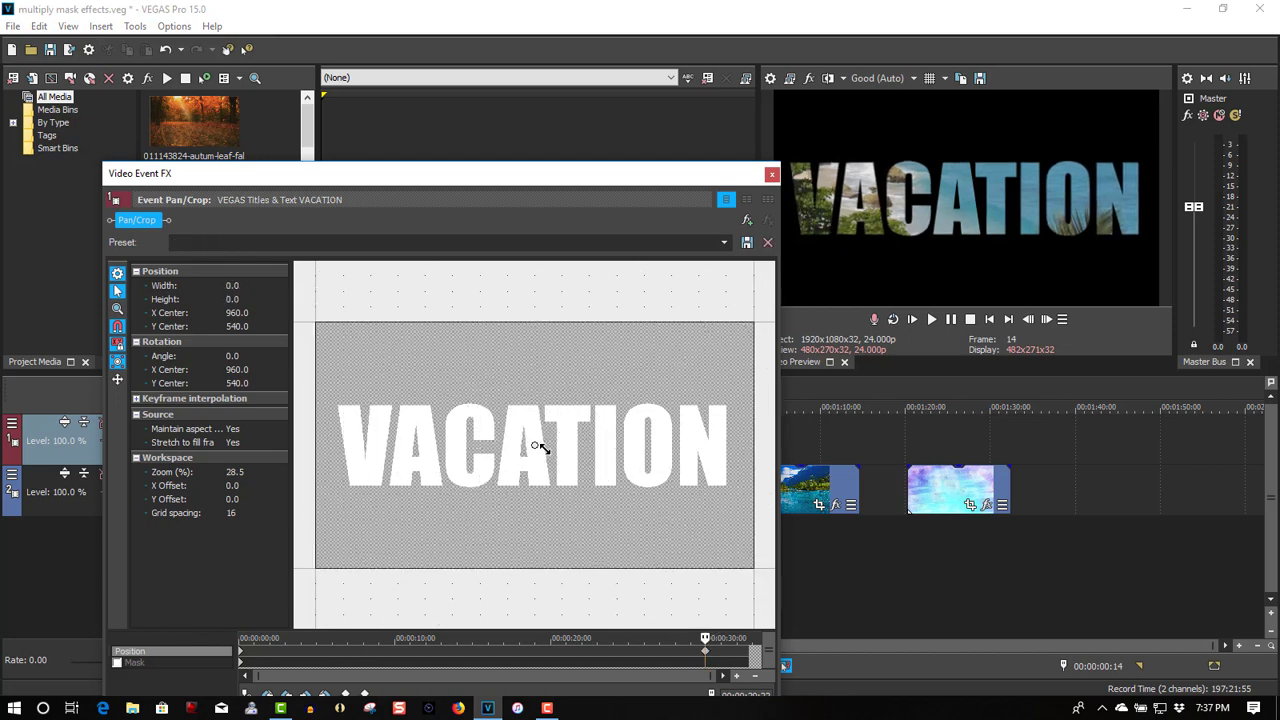
left_click(771, 175)
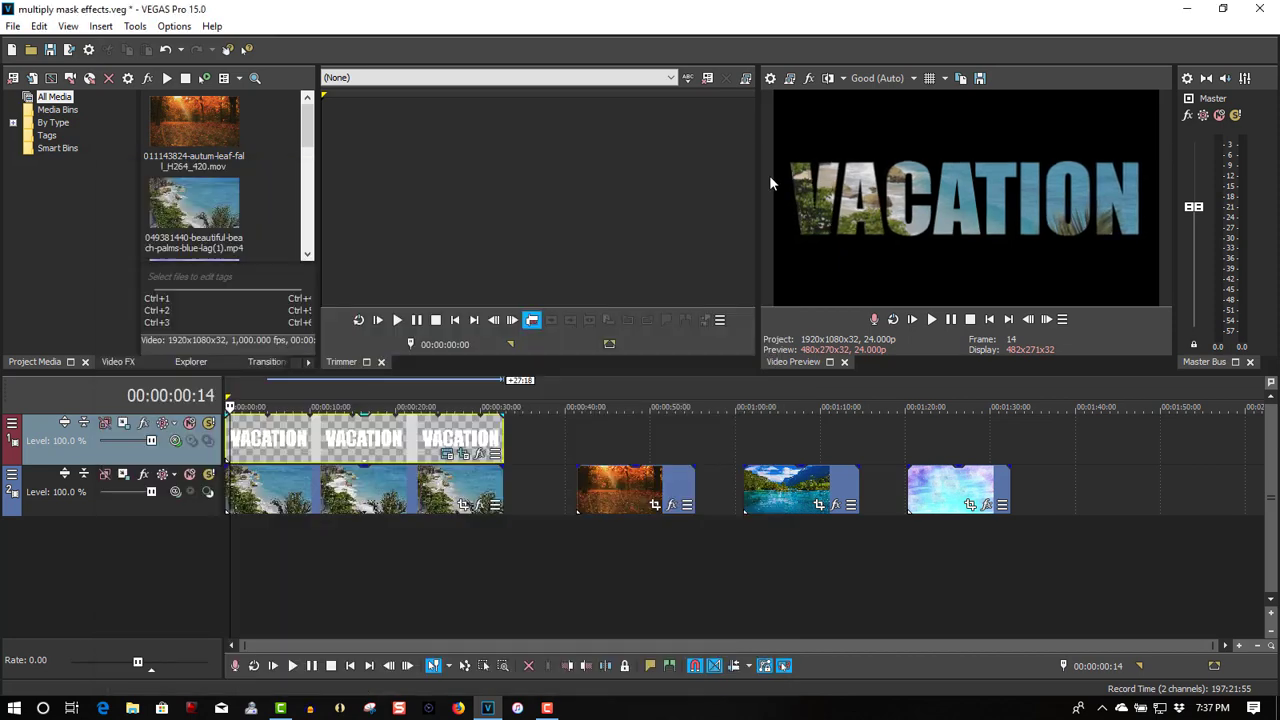
left_click(932, 320)
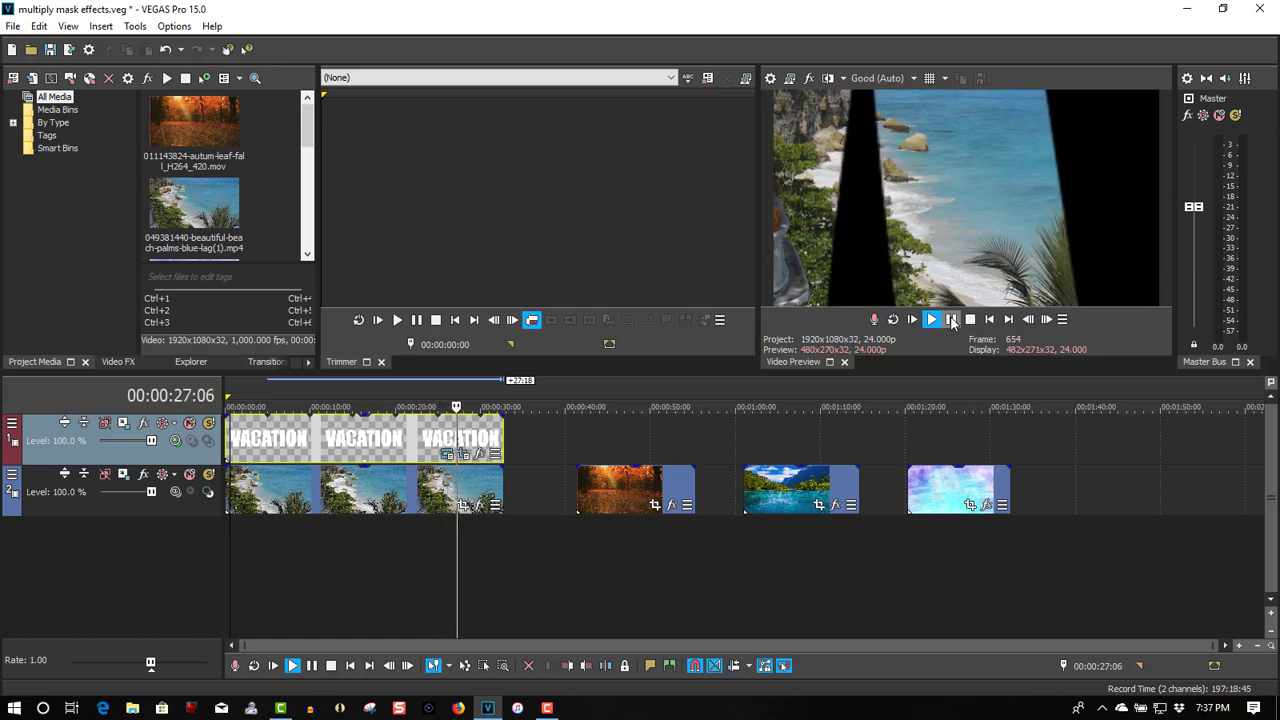
left_click(952, 320)
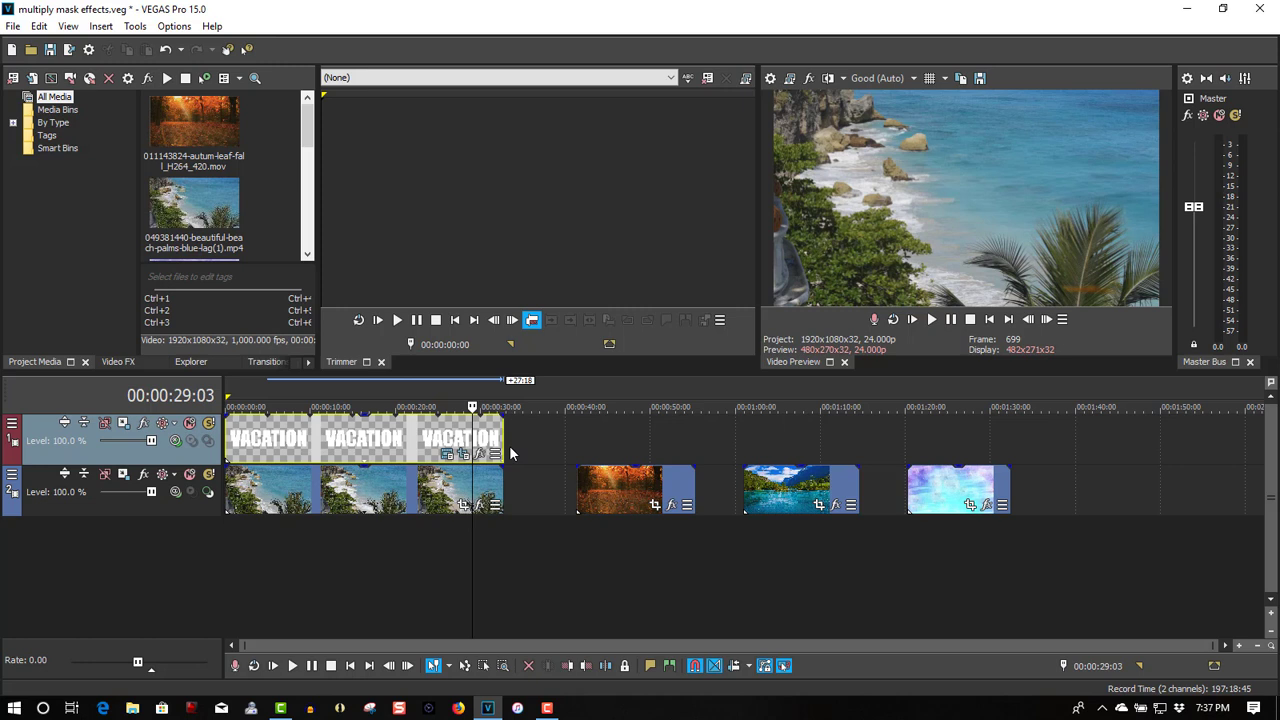
Set track 1's compositing mode back to Source Alpha and play the autumn leaves clip from its start
left_click(175, 441)
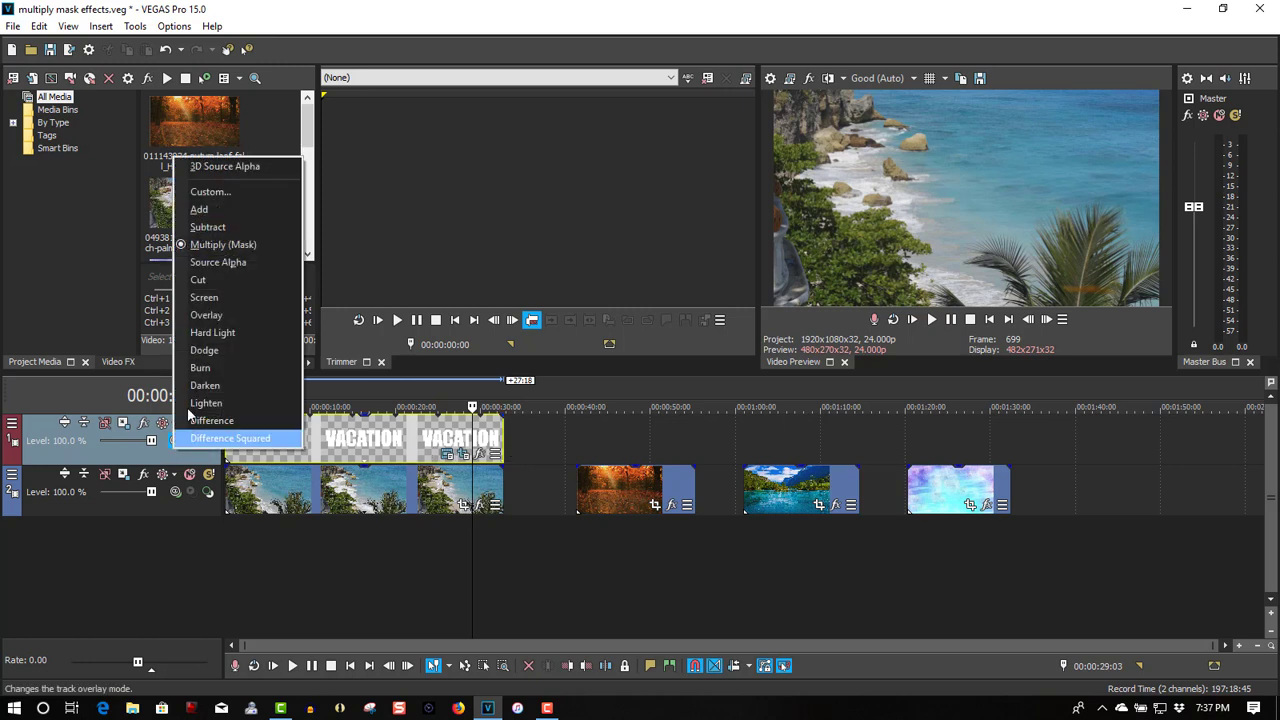
left_click(215, 266)
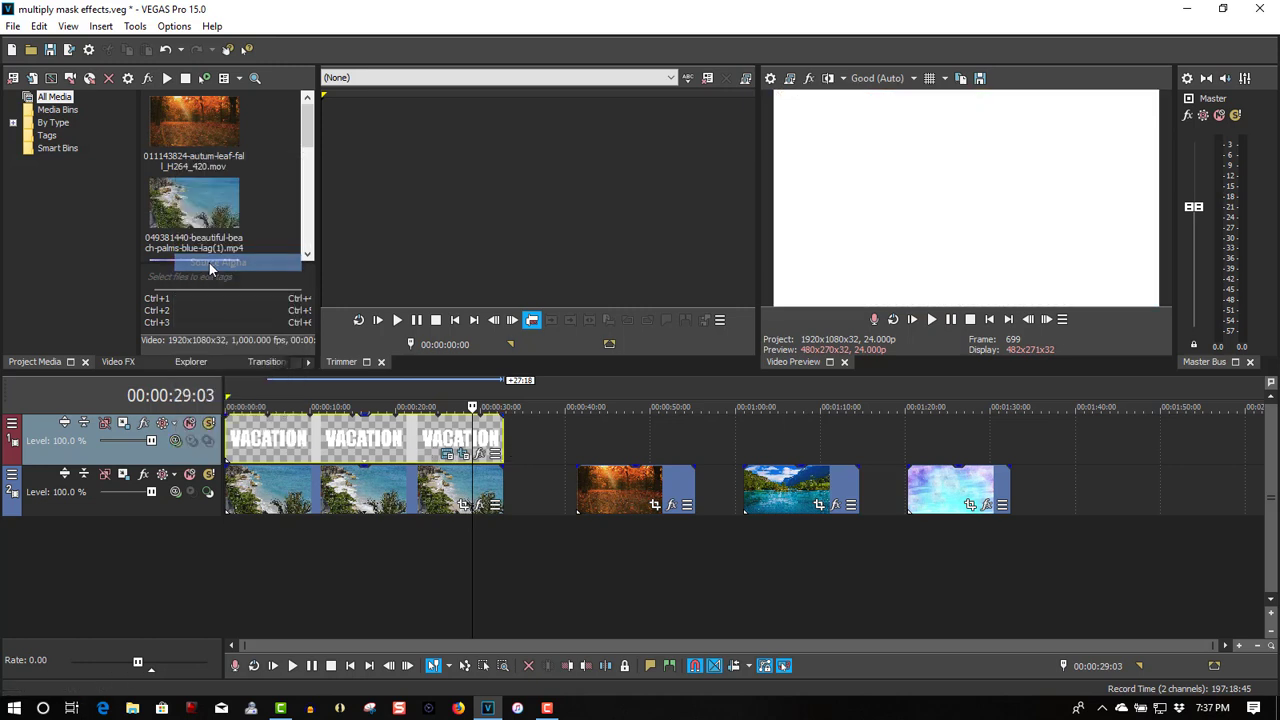
left_click(580, 421)
left_click(932, 320)
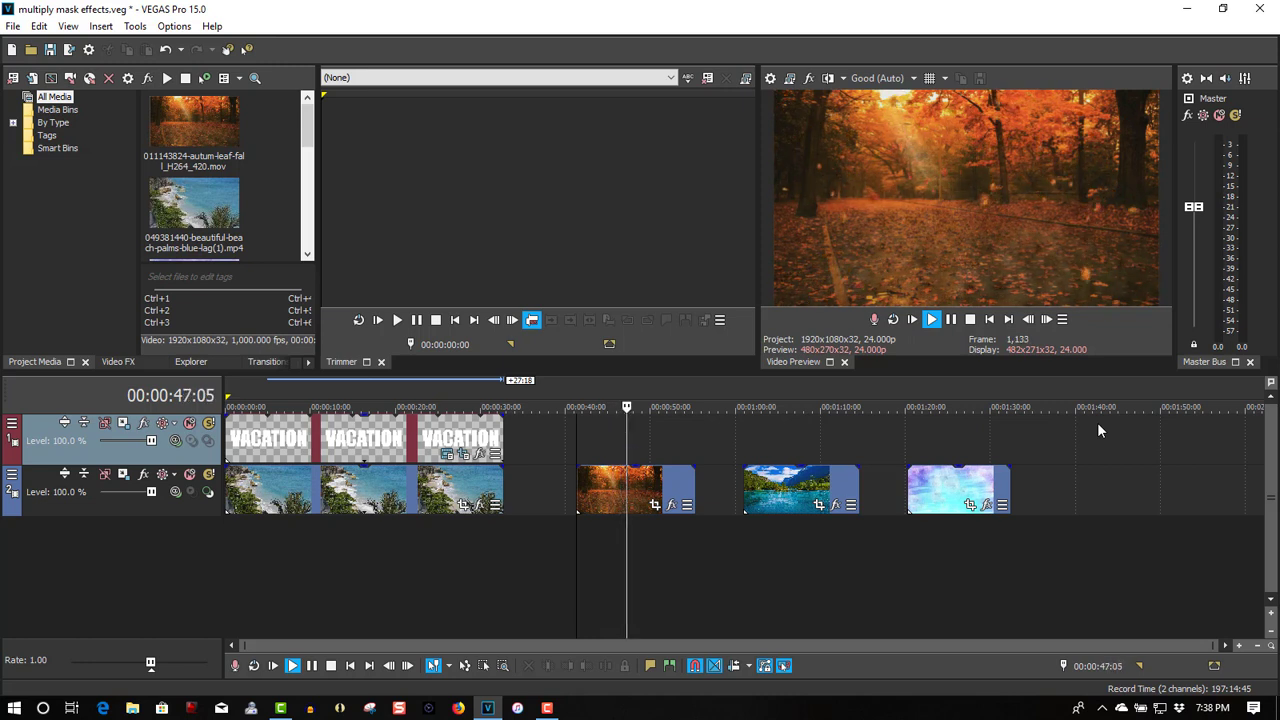
left_click(954, 318)
Place HEAD SHOT MODEL.png on track 1 above the autumn clip, spanning that clip's full length
left_click(577, 415)
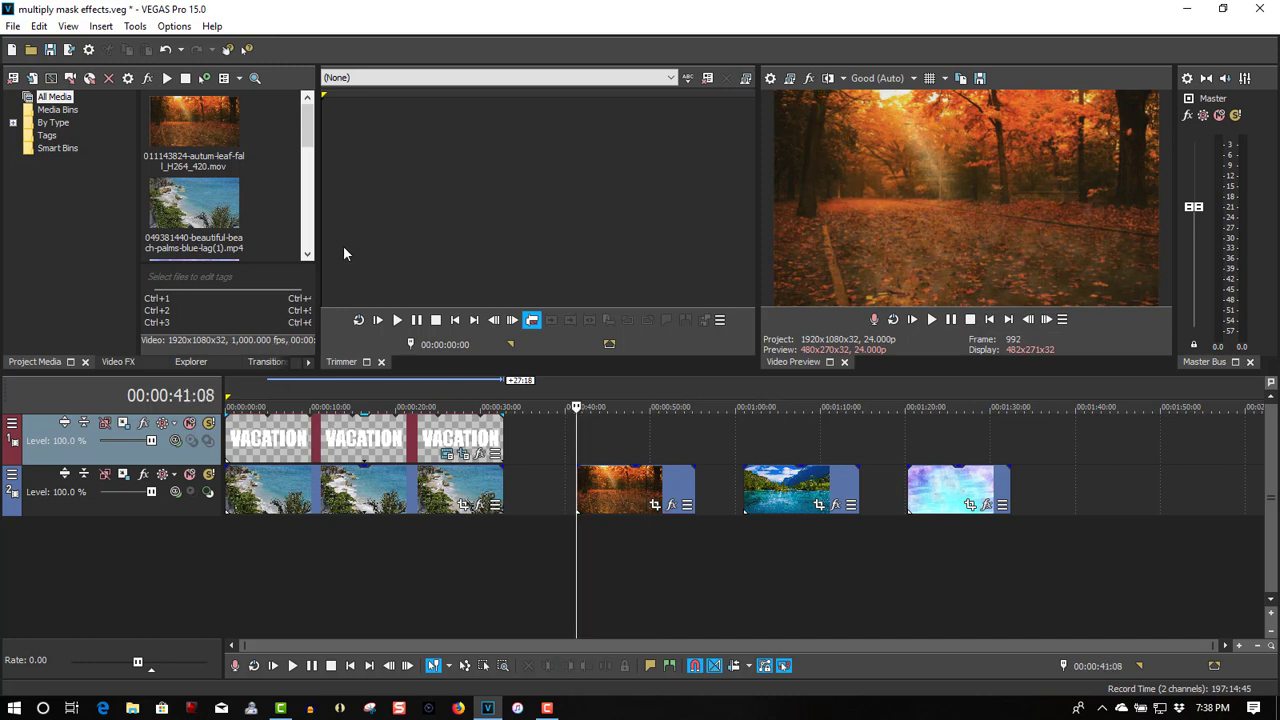
left_click_drag(306, 124, 295, 188)
scroll(295, 188, "down", 2)
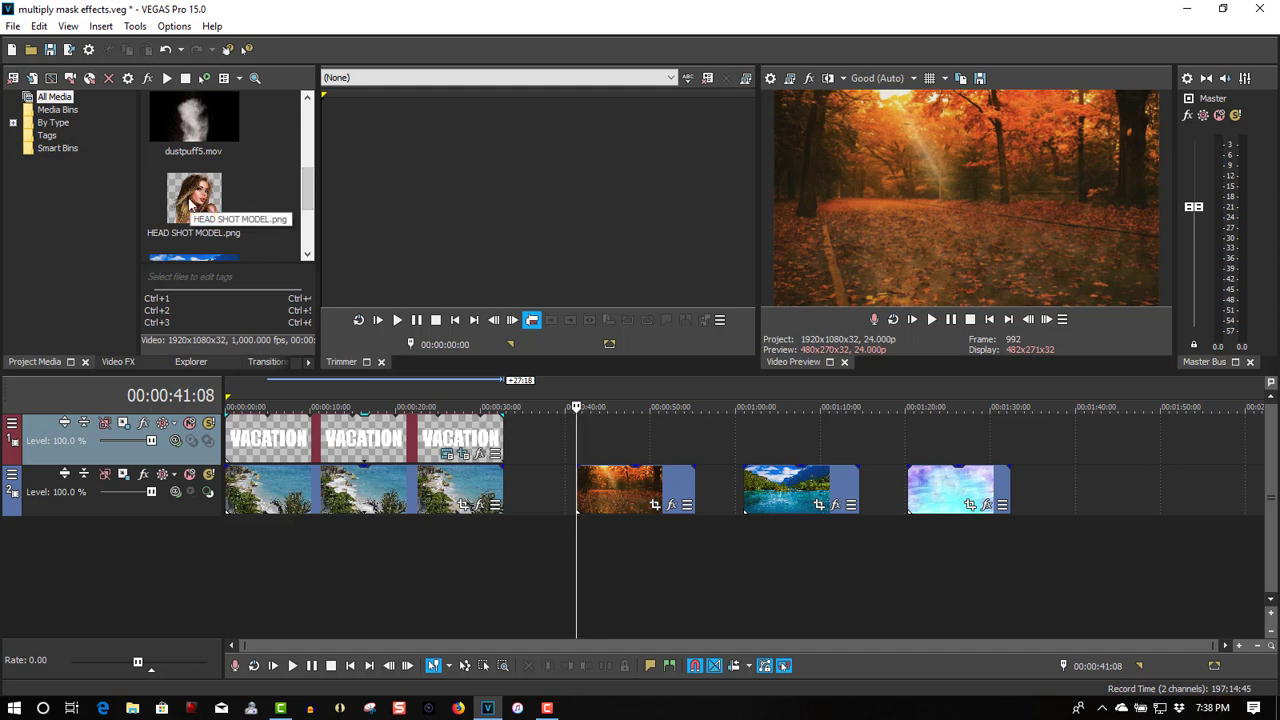
left_click_drag(190, 203, 686, 440)
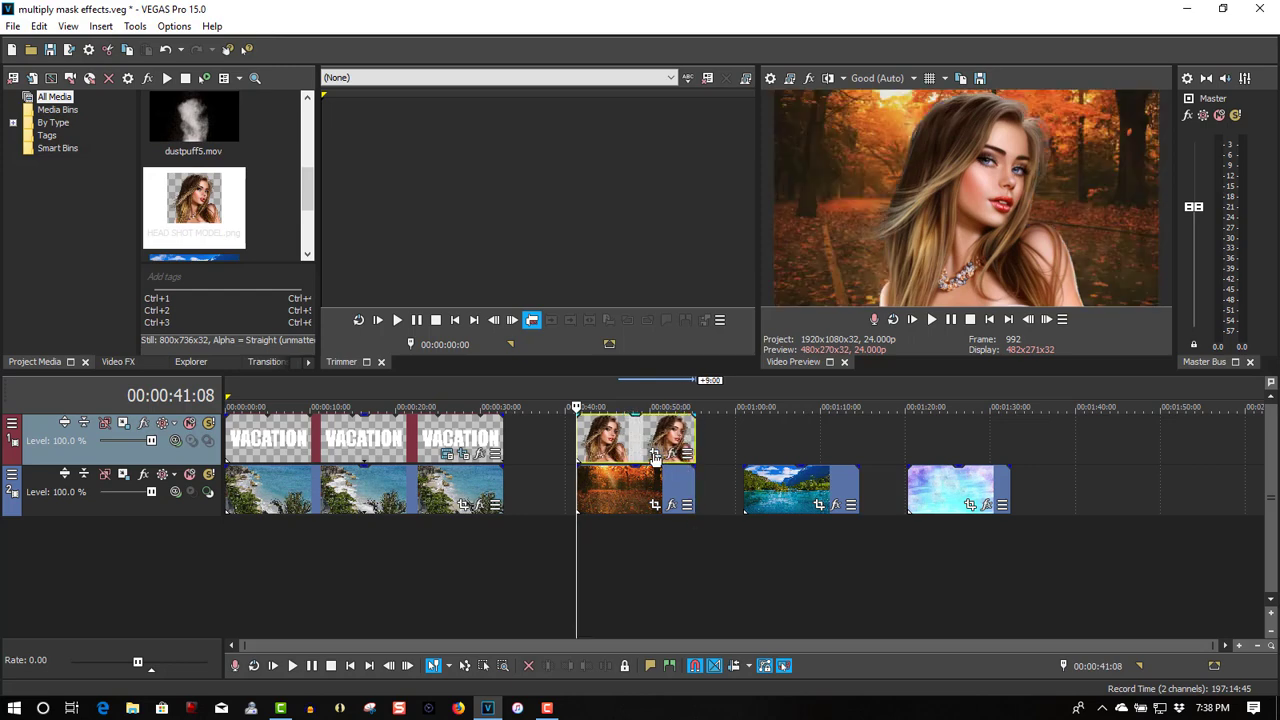
Crop the head shot image with the 16:9 Widescreen TV aspect ratio Pan/Crop preset
left_click(655, 454)
left_click(724, 242)
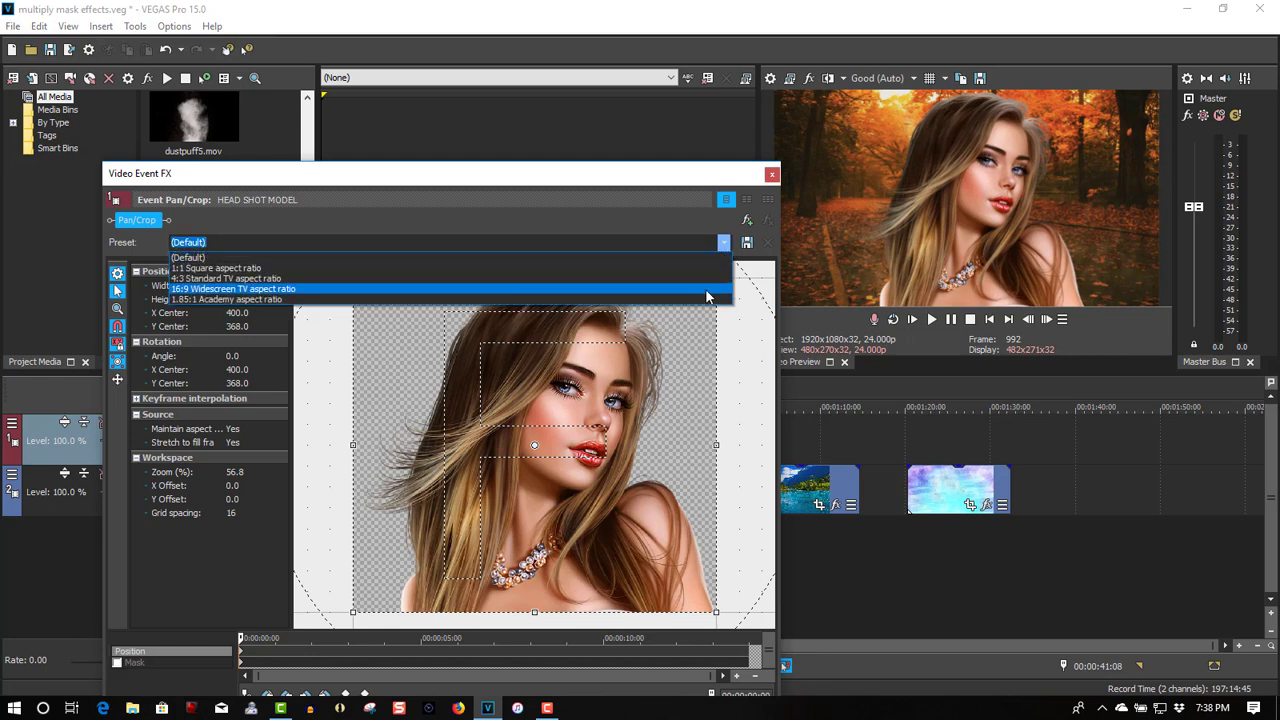
left_click(706, 289)
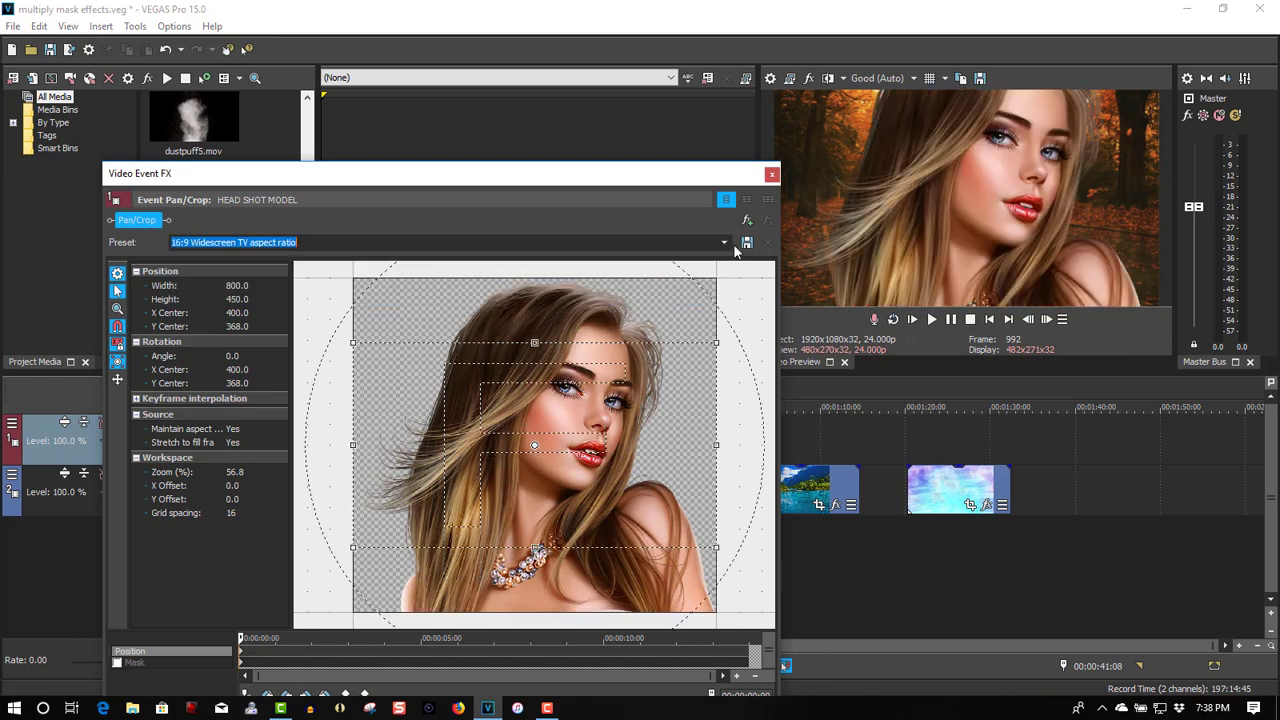
left_click(772, 174)
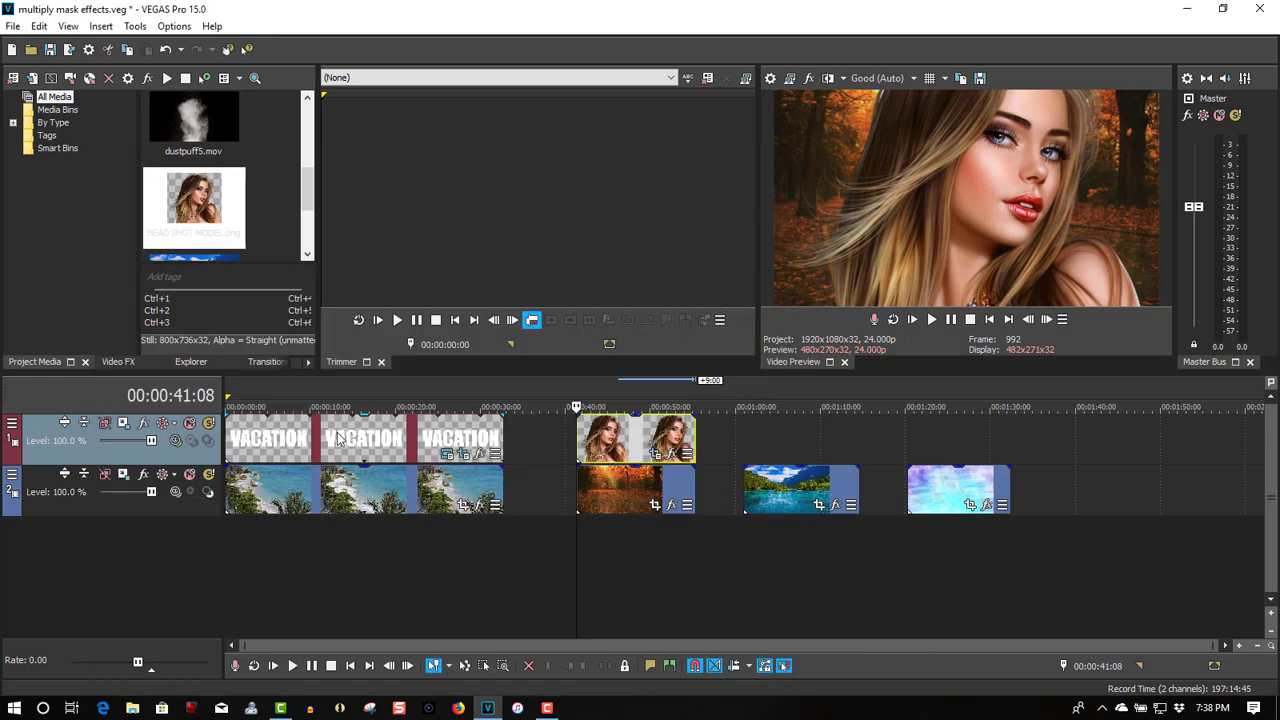
Set track 1's compositing mode to Multiply (Mask) and play back the head shot filled with autumn footage
left_click(174, 440)
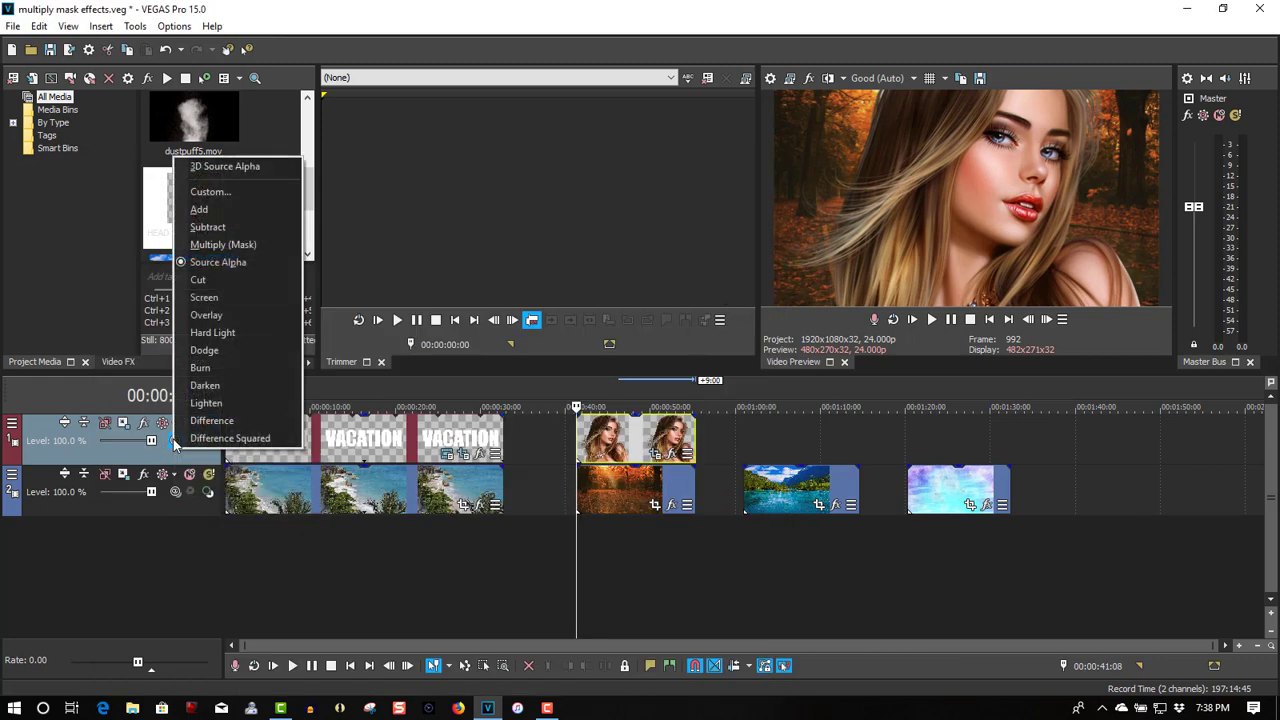
left_click(220, 245)
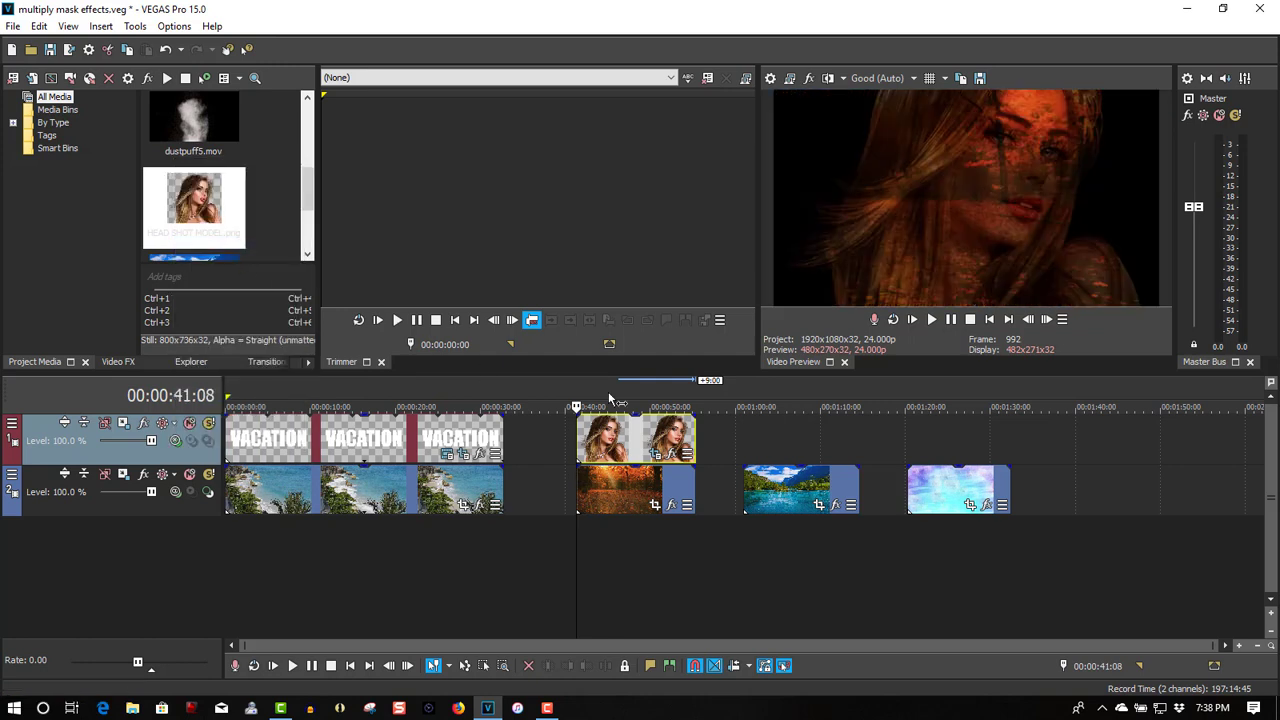
left_click(932, 319)
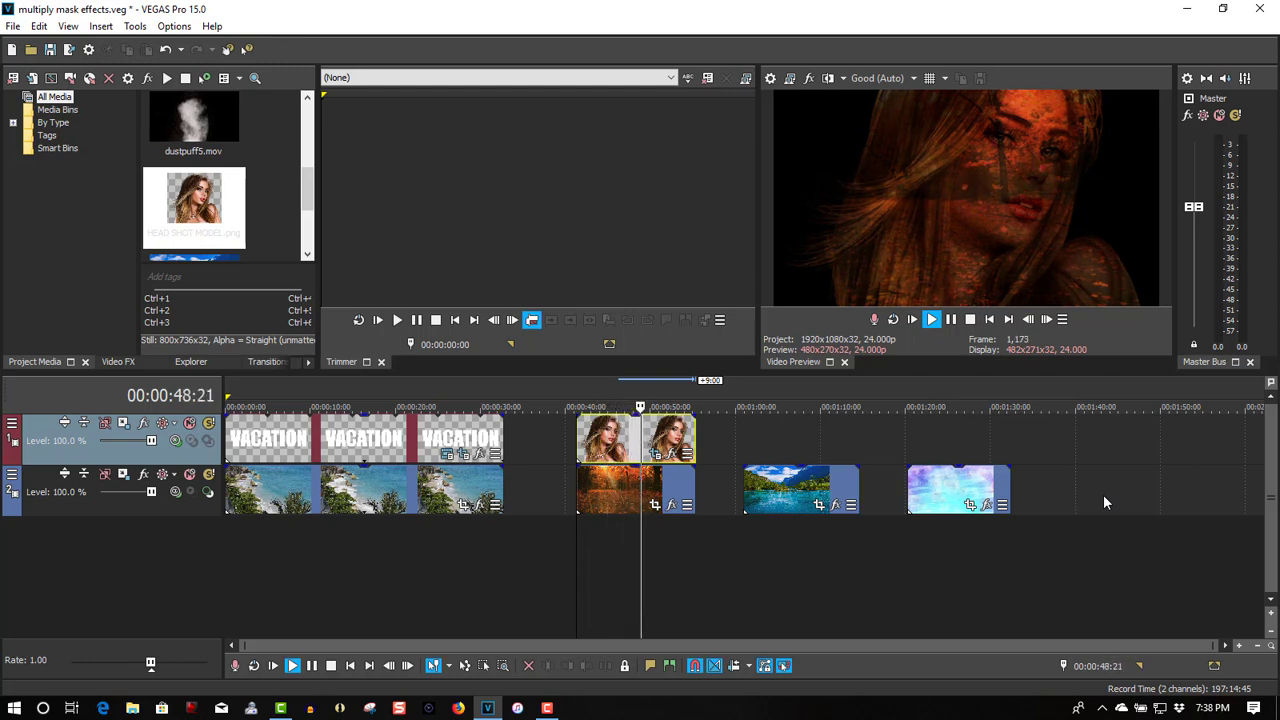
left_click(951, 320)
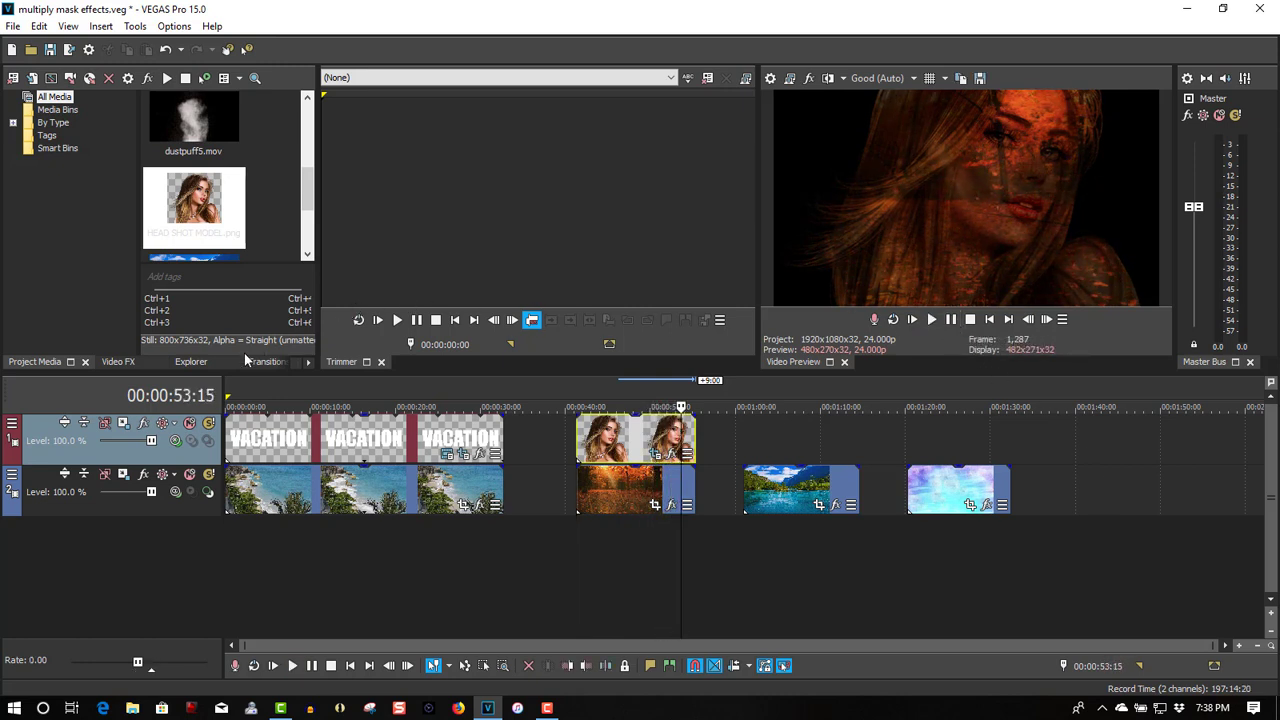
Set track 1's compositing mode back to Source Alpha and play the mountain lake clip from its start
left_click(175, 443)
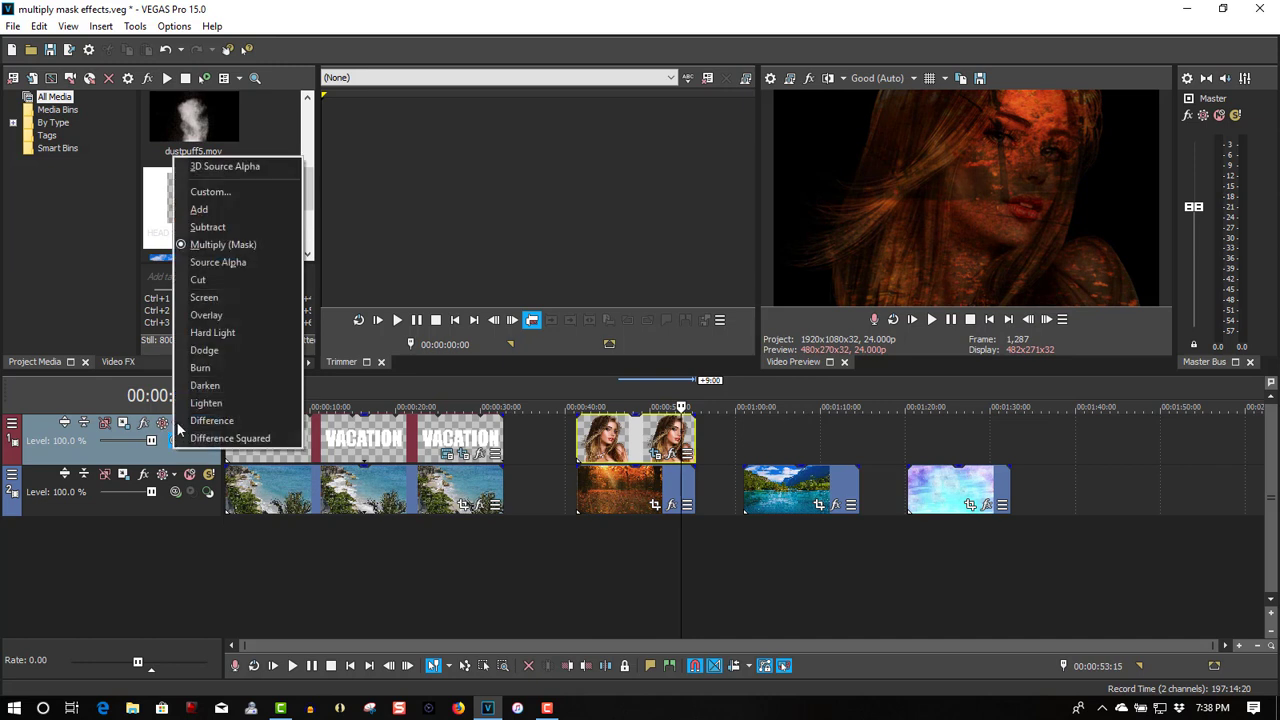
left_click(206, 265)
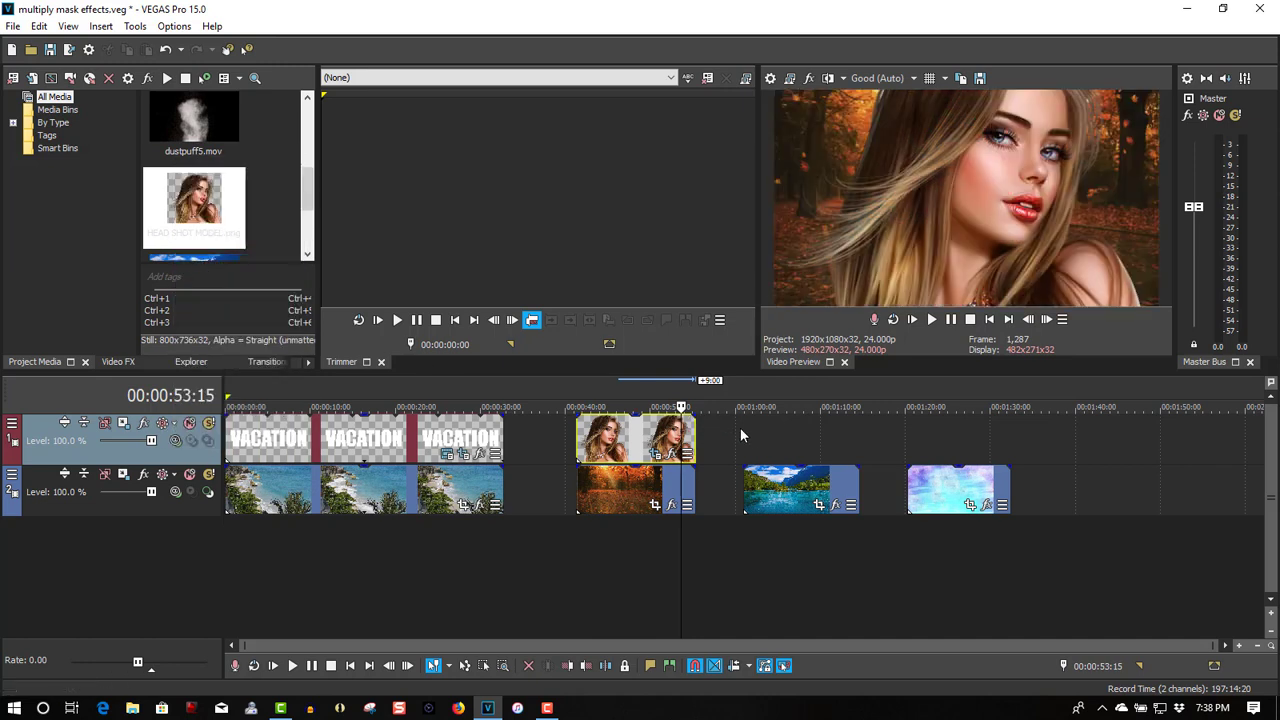
left_click(742, 426)
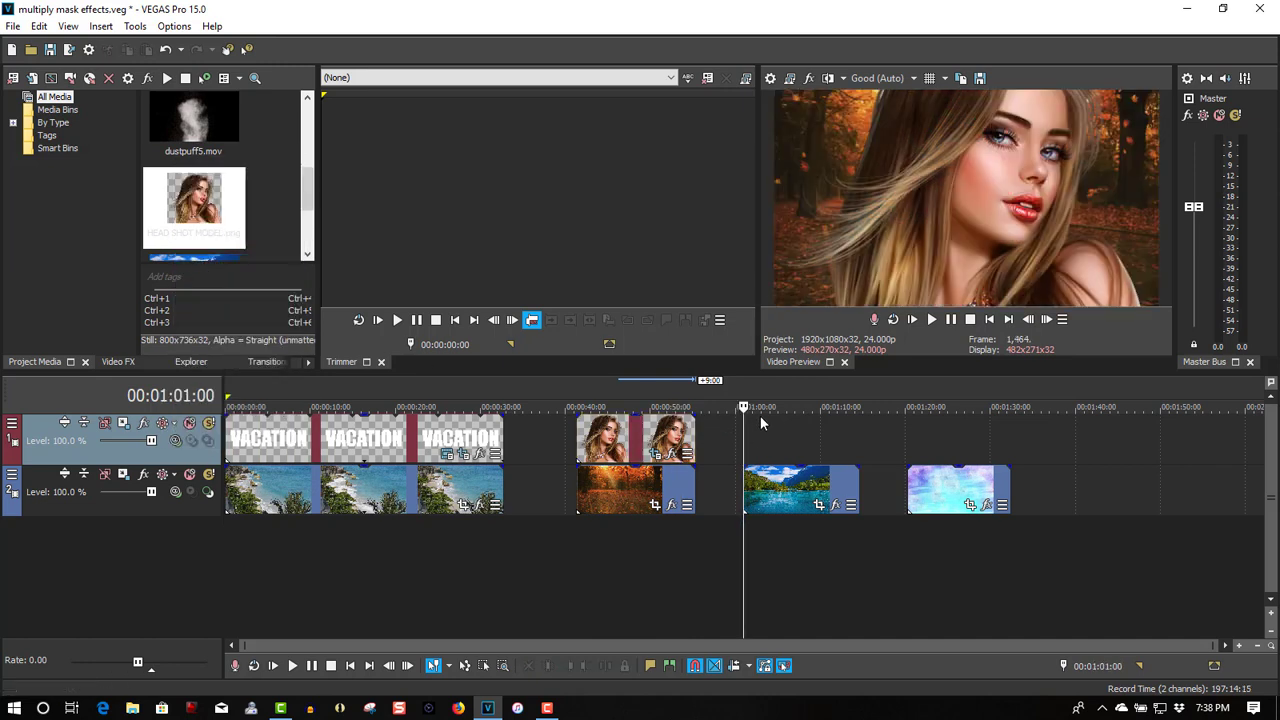
left_click(929, 318)
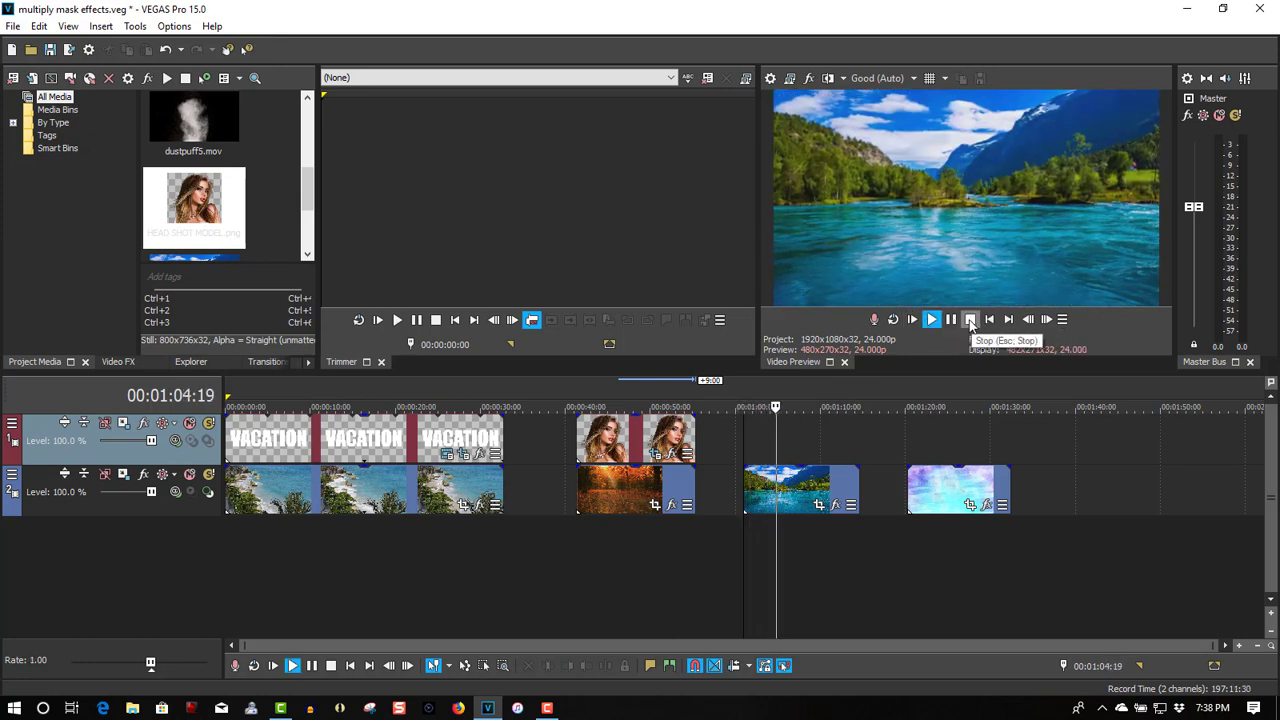
left_click(952, 319)
Place dustpuff5.mov on track 1 above the mountain lake clip and extend it to that clip's end
left_click(748, 419)
scroll(274, 171, "up", 1)
left_click_drag(193, 125, 754, 443)
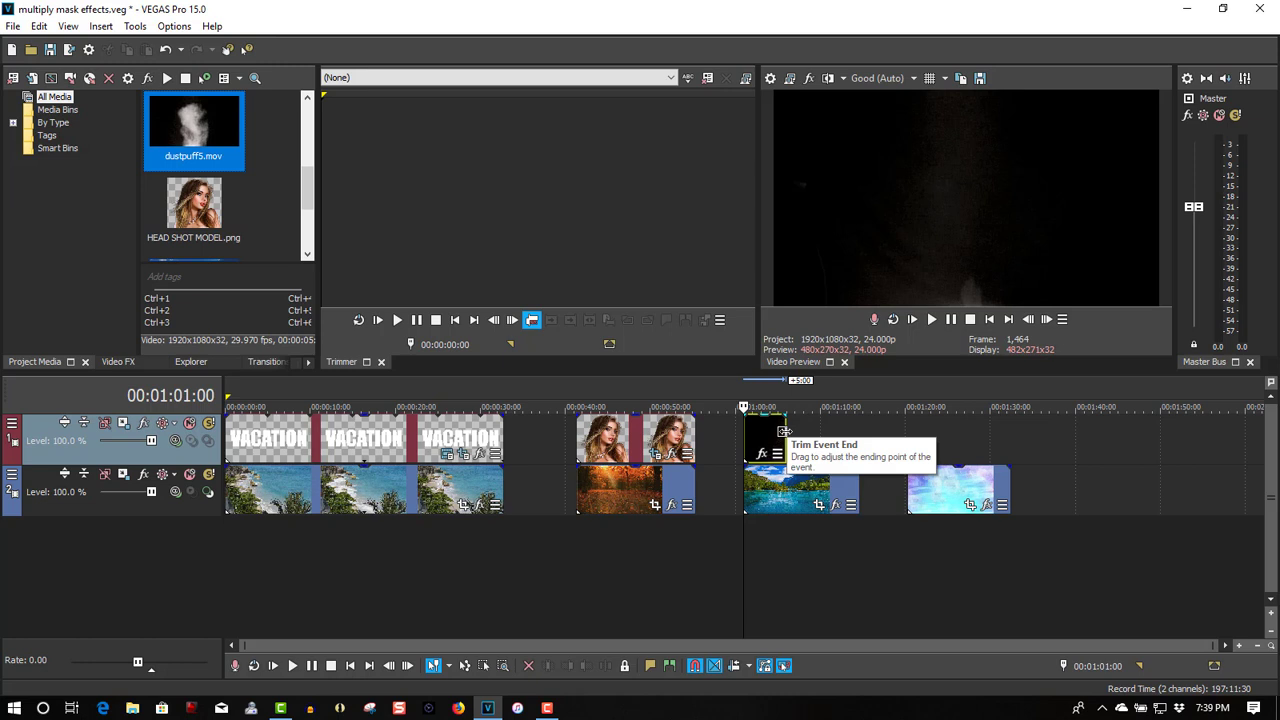
left_click_drag(784, 431, 858, 434)
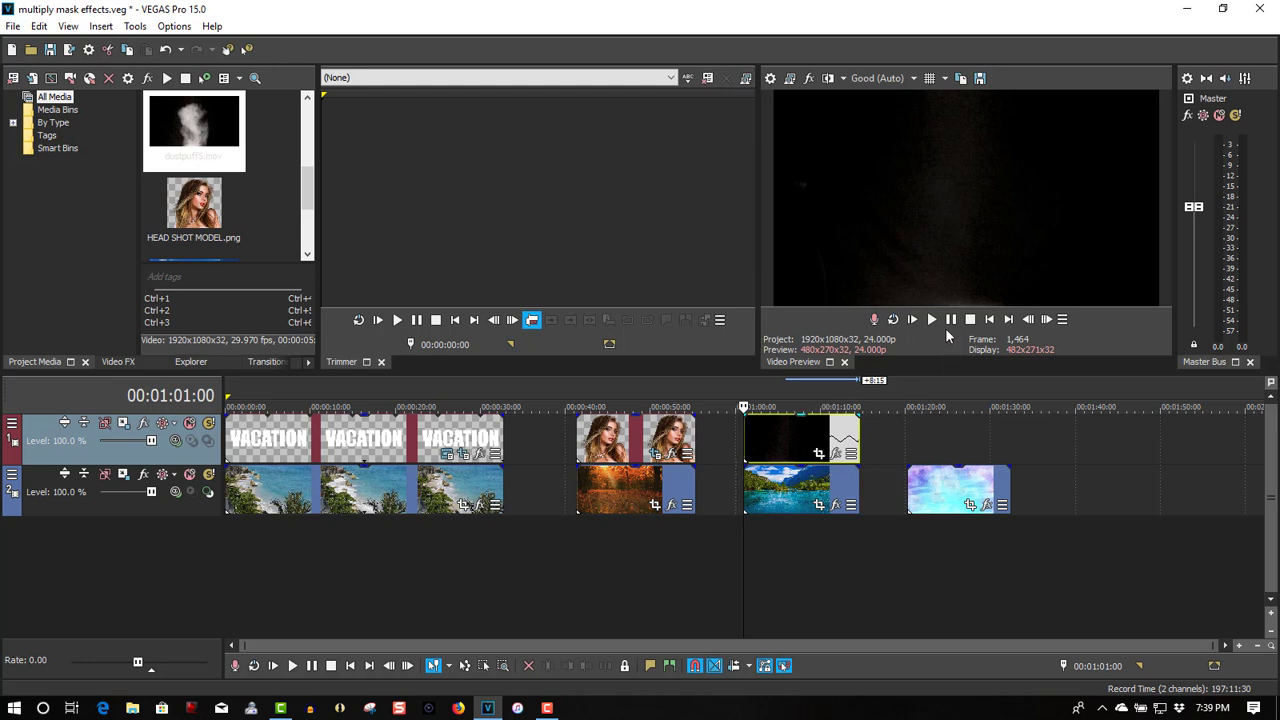
Play the dust puff clip and return the cursor to its start
left_click(932, 319)
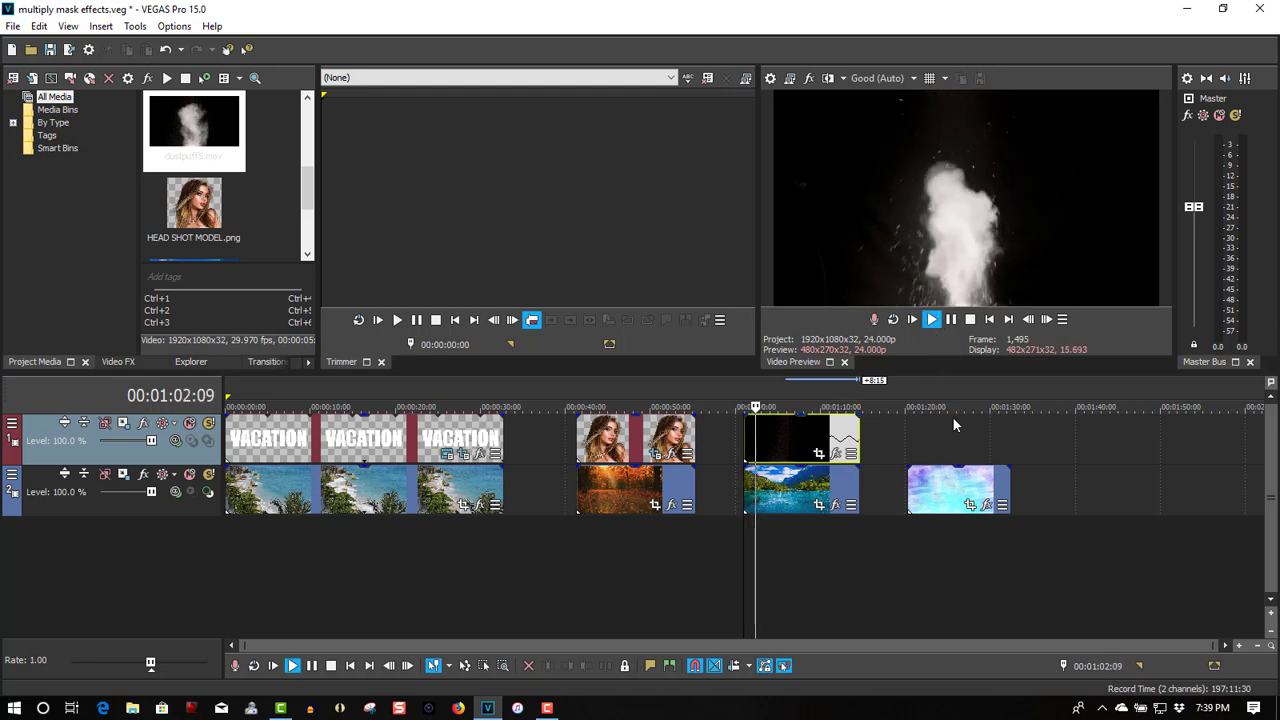
left_click(952, 322)
left_click(743, 386)
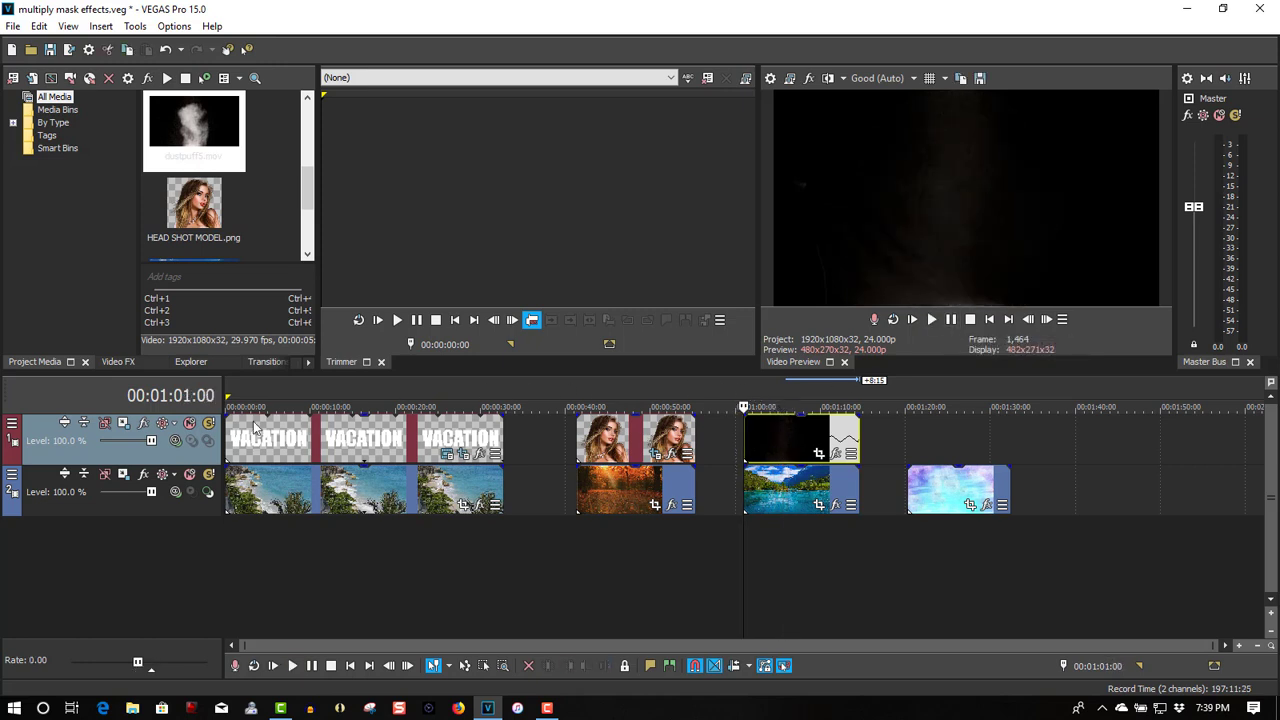
Set track 1's compositing mode to Multiply (Mask) and play back the dust puff filled with lake footage
left_click(182, 442)
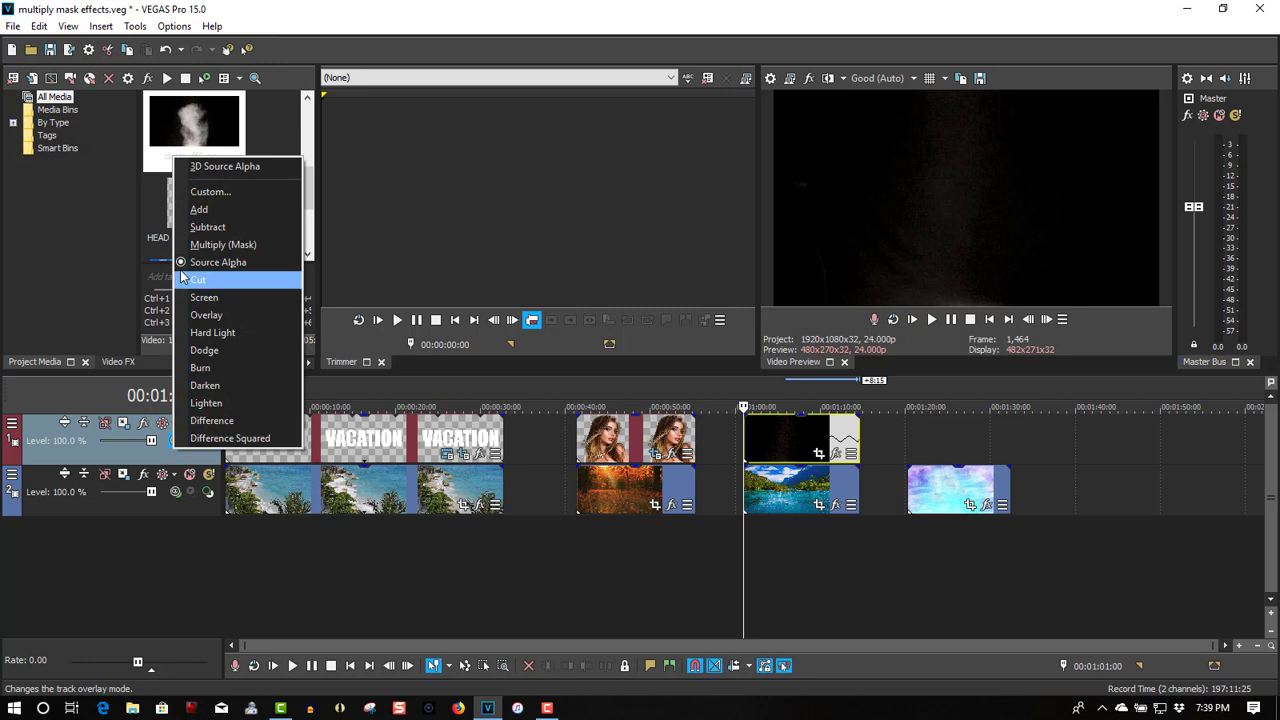
left_click(210, 246)
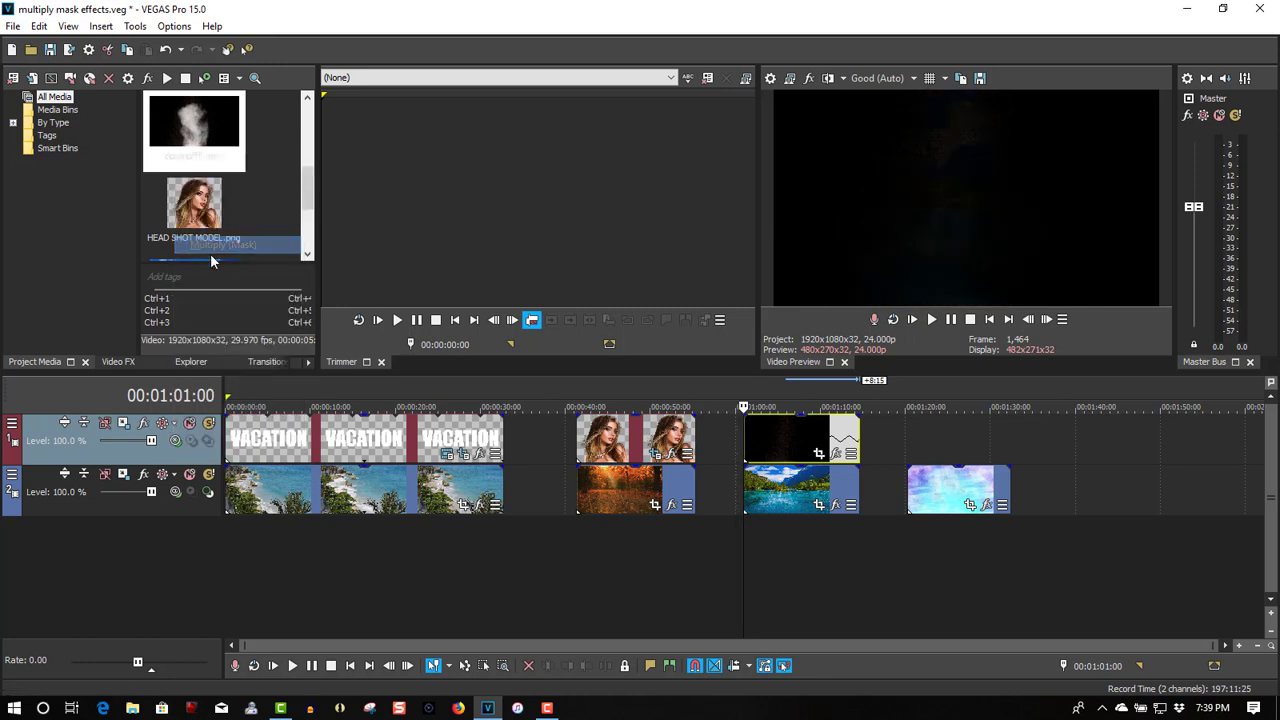
left_click(931, 319)
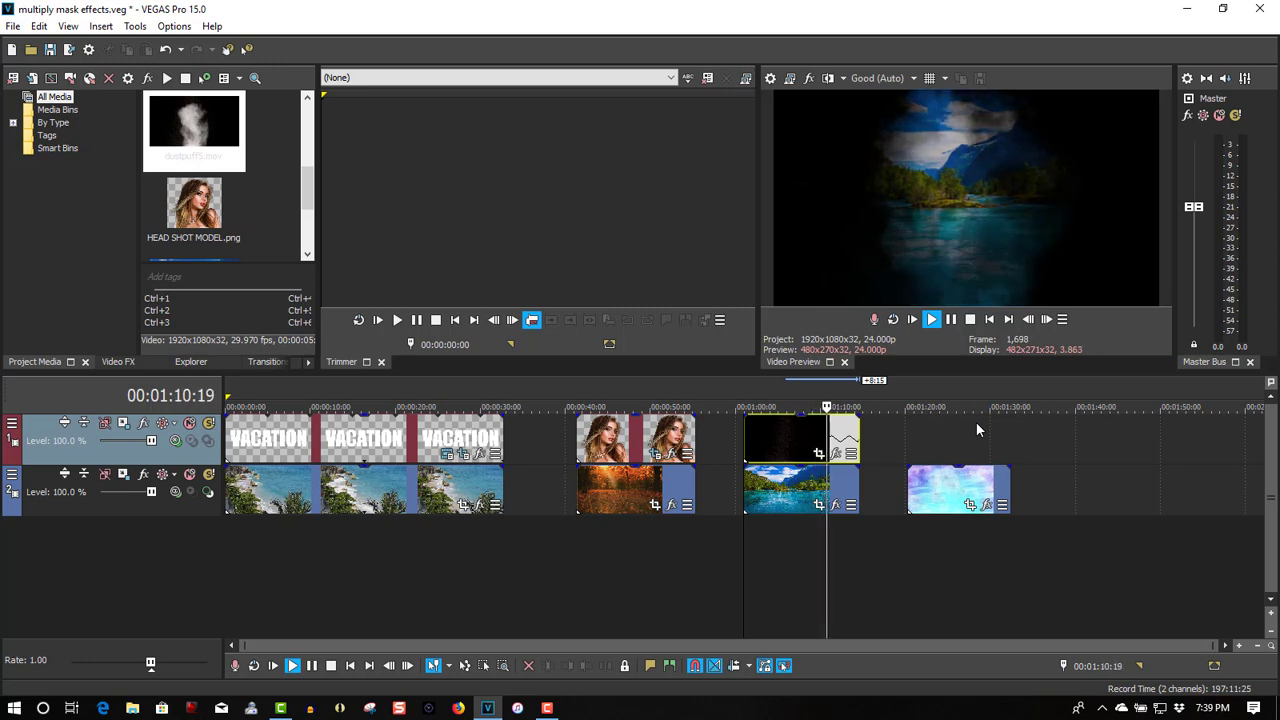
left_click(951, 326)
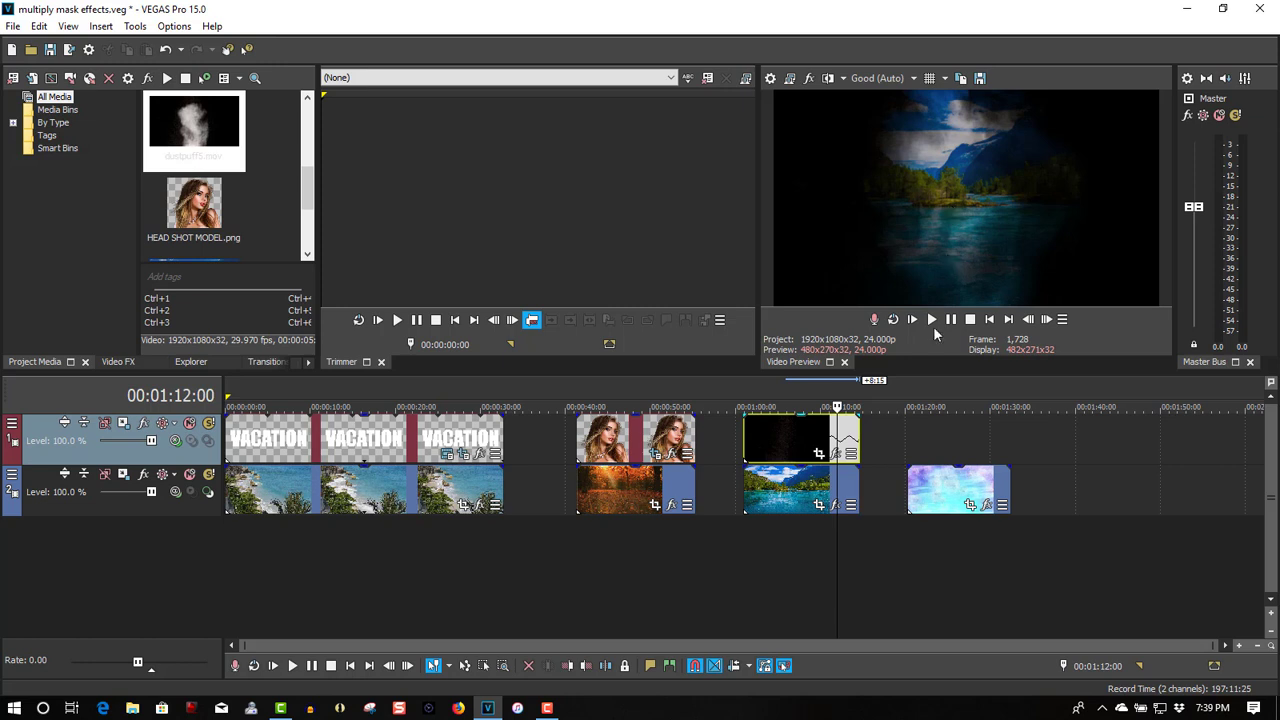
Add a (Legacy) Text Default Text title on track 1 spanning the pastel watercolor clip and change its text to TEST
left_click(912, 437)
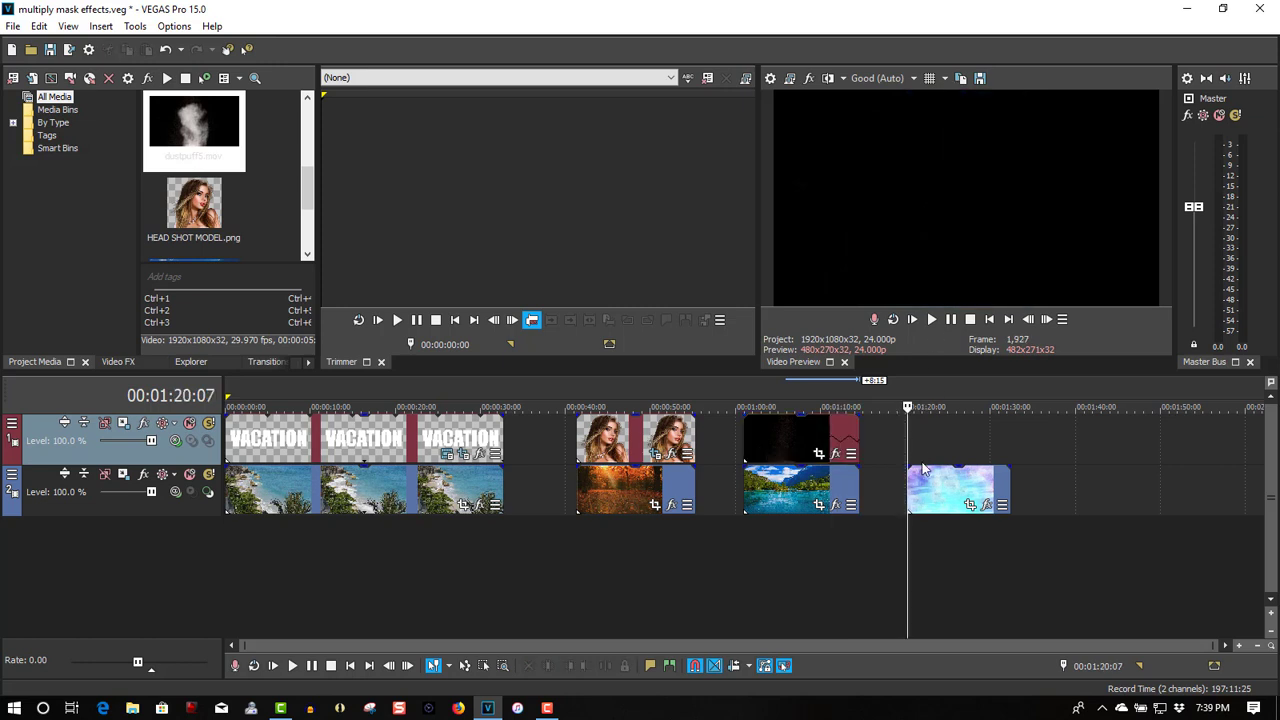
left_click(309, 362)
left_click(309, 362)
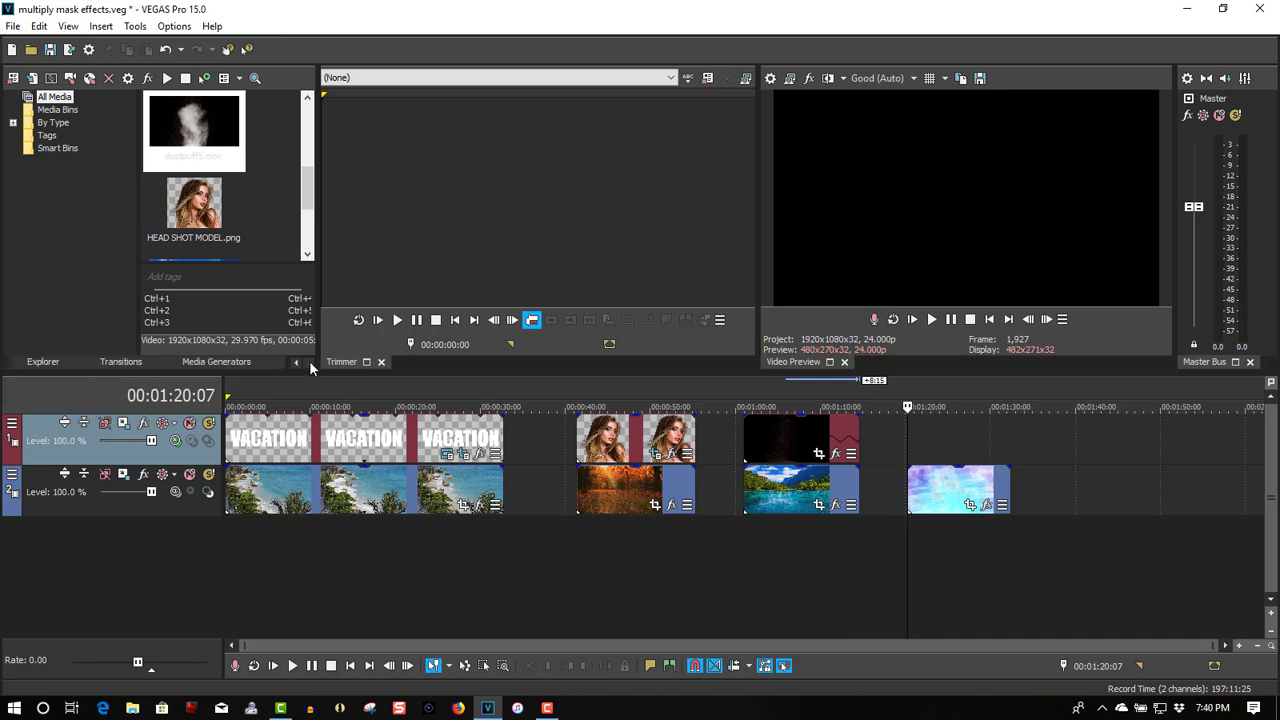
left_click(240, 366)
left_click_drag(181, 176, 918, 443)
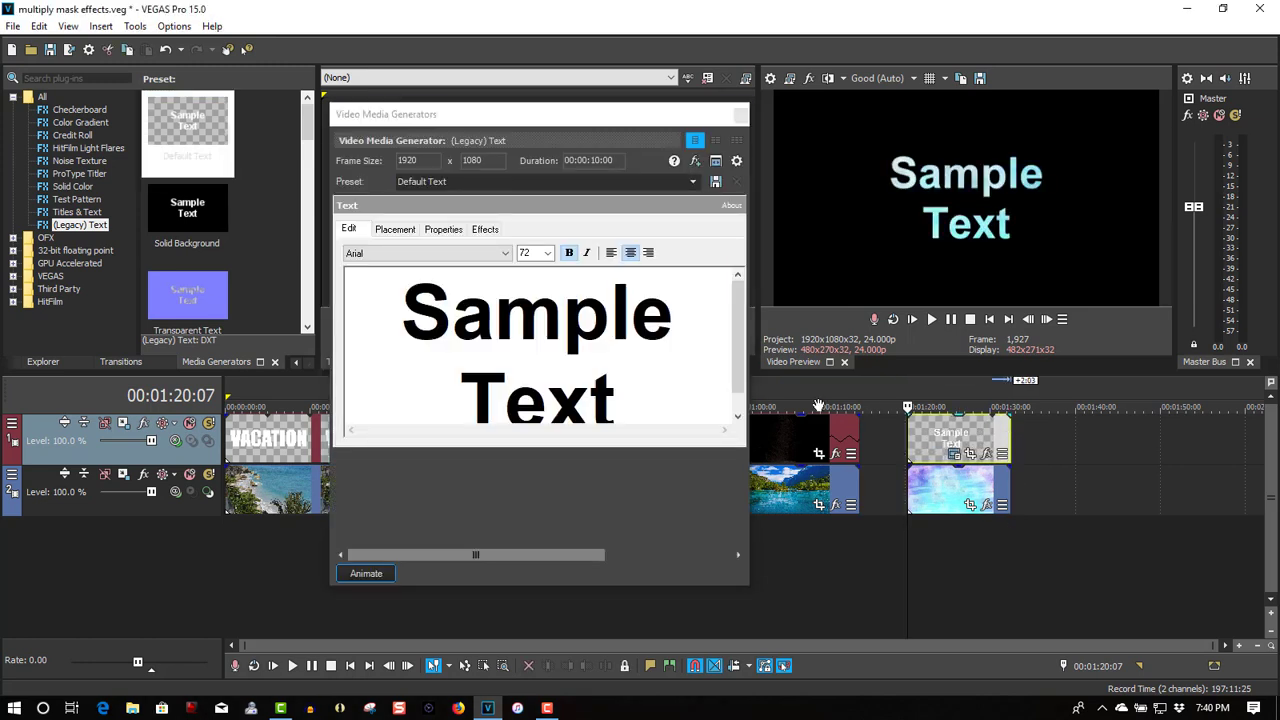
left_click_drag(636, 410, 348, 258)
type("TEST")
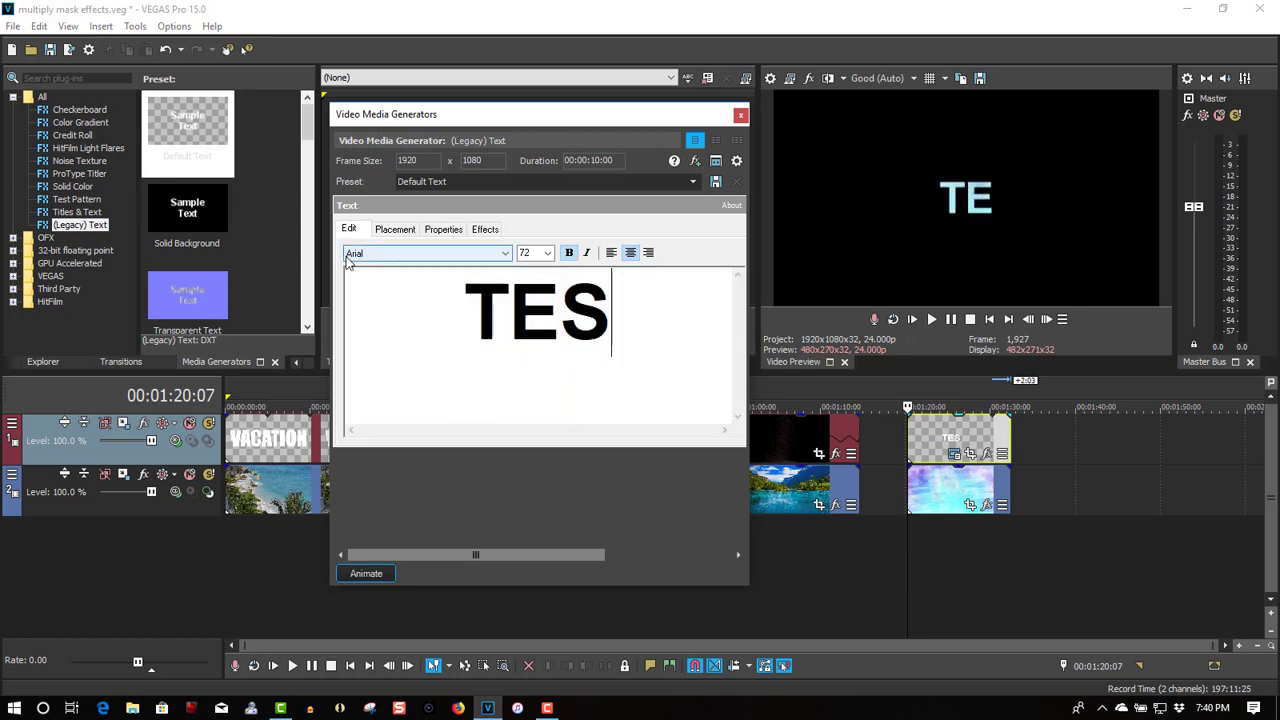
Set the TEST title's font to Impact and its text scaling to 3.166
left_click_drag(683, 354, 465, 288)
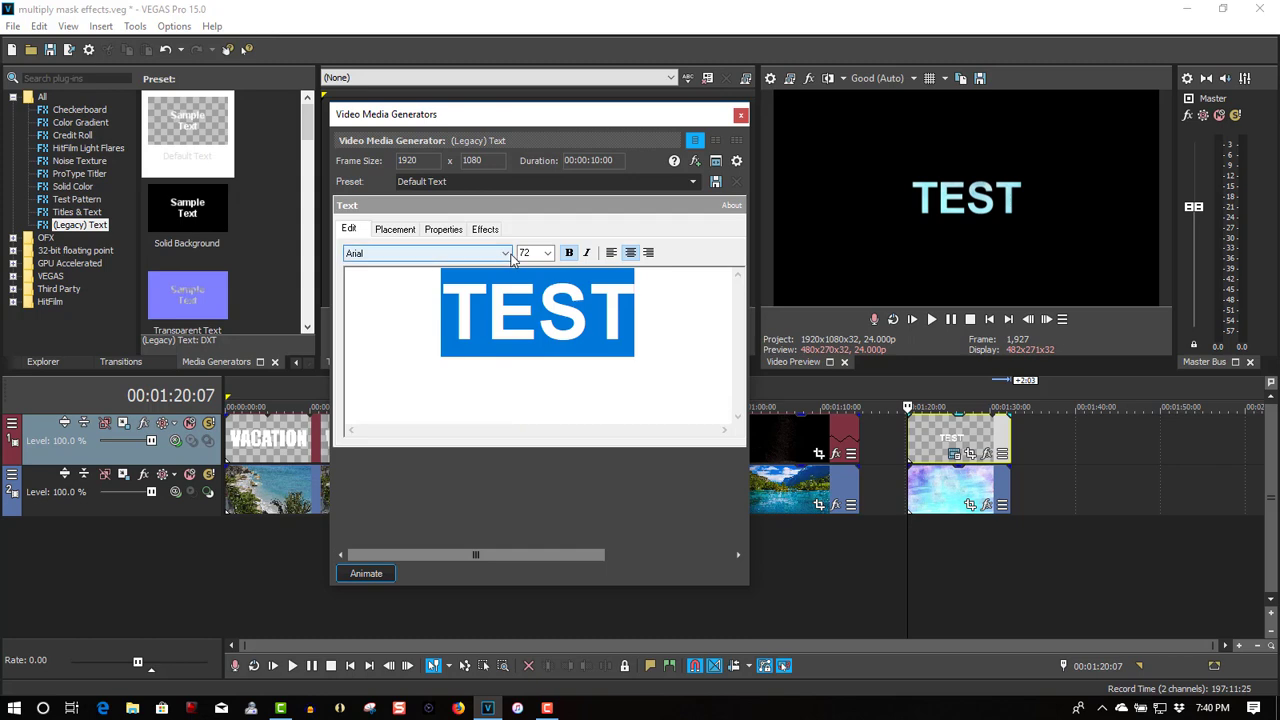
left_click(506, 253)
left_click_drag(505, 333, 506, 424)
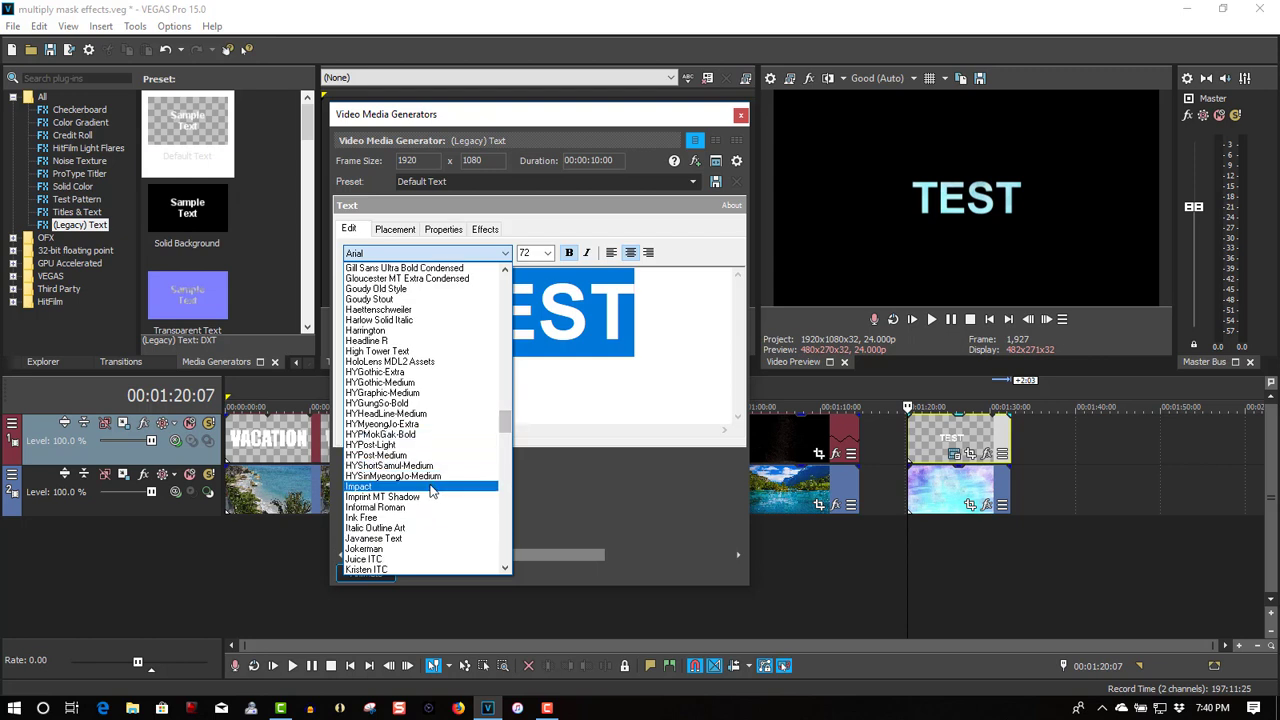
left_click(430, 496)
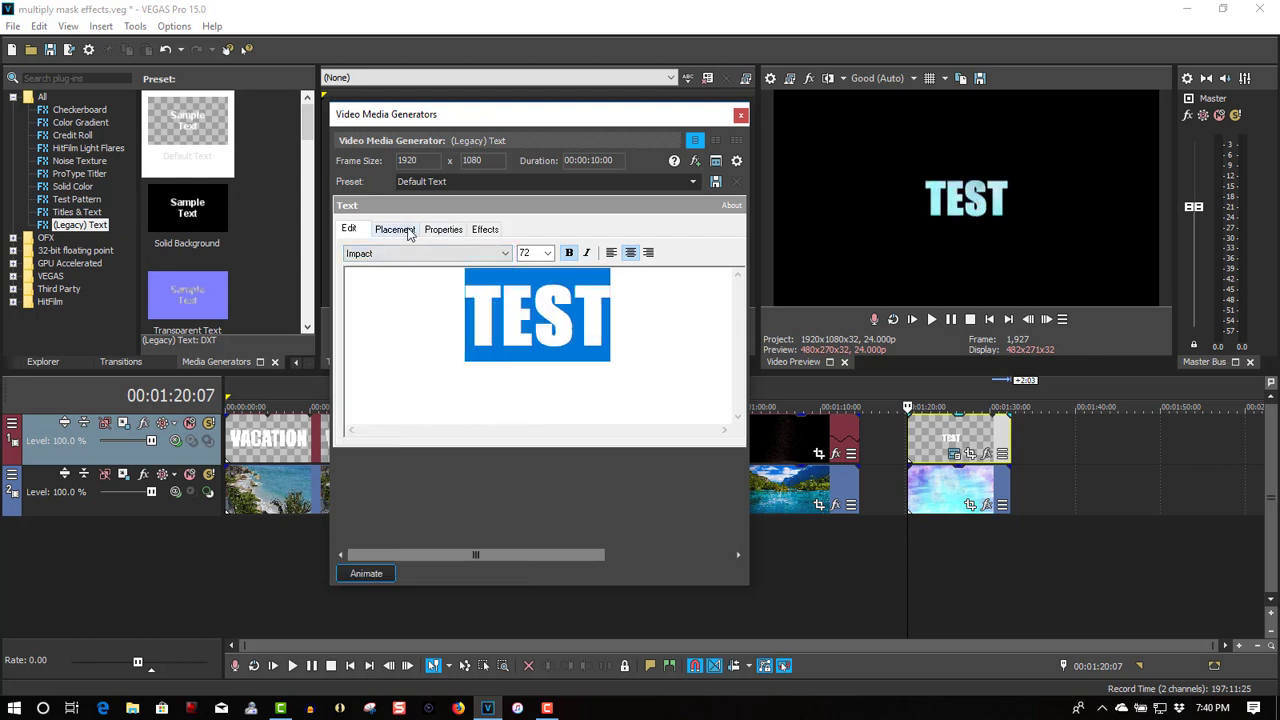
left_click(407, 231)
left_click(440, 230)
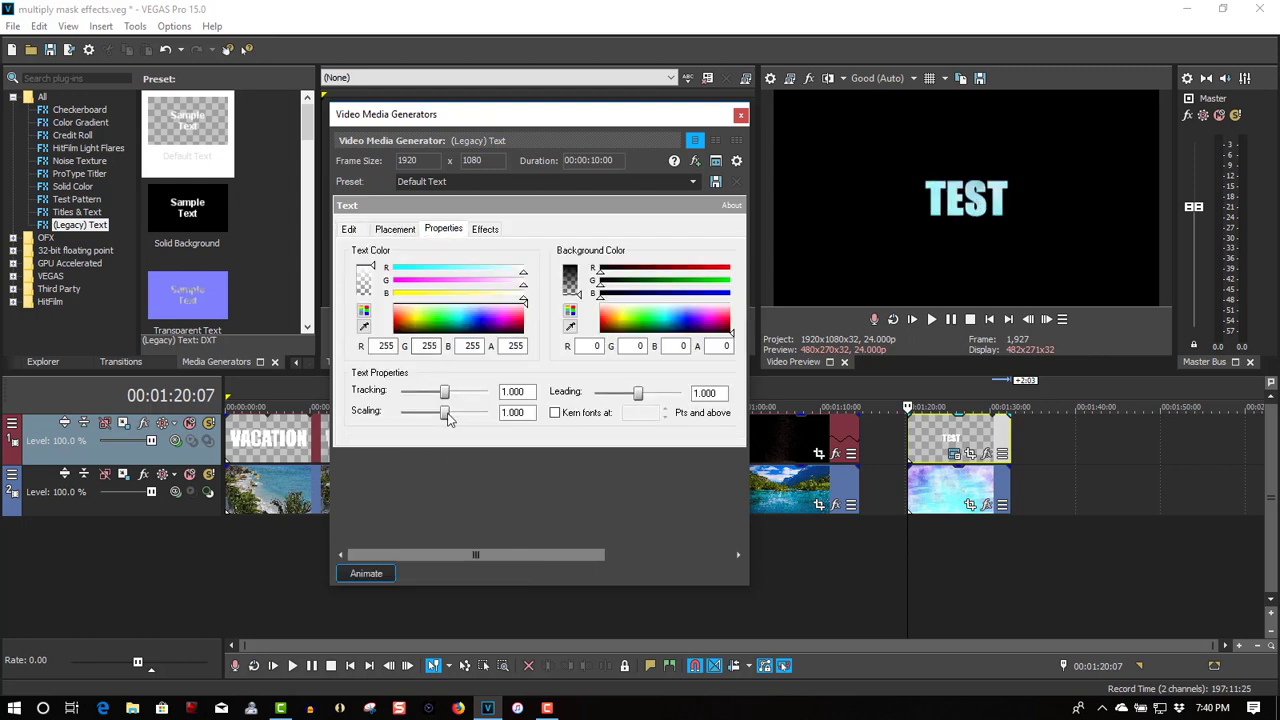
left_click_drag(449, 418, 480, 414)
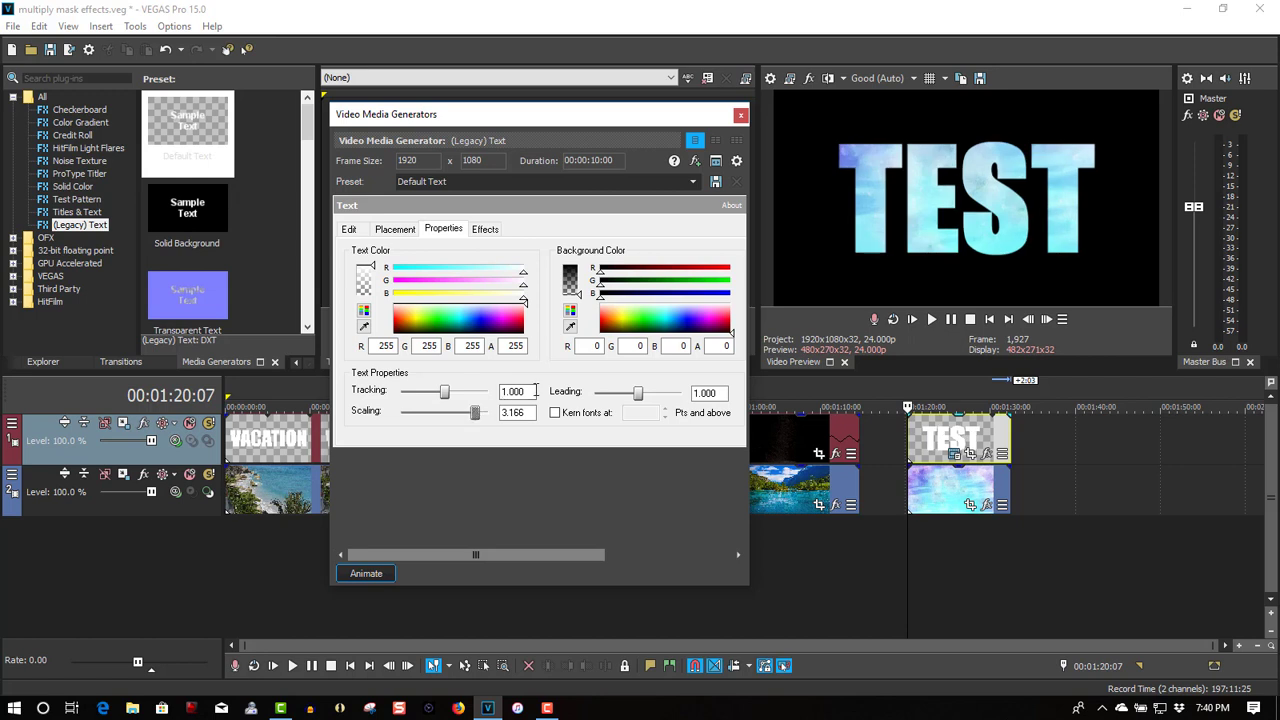
left_click(740, 114)
Switch track 1's compositing mode to Source Alpha and play the TEST title over the watercolor clip
left_click(177, 442)
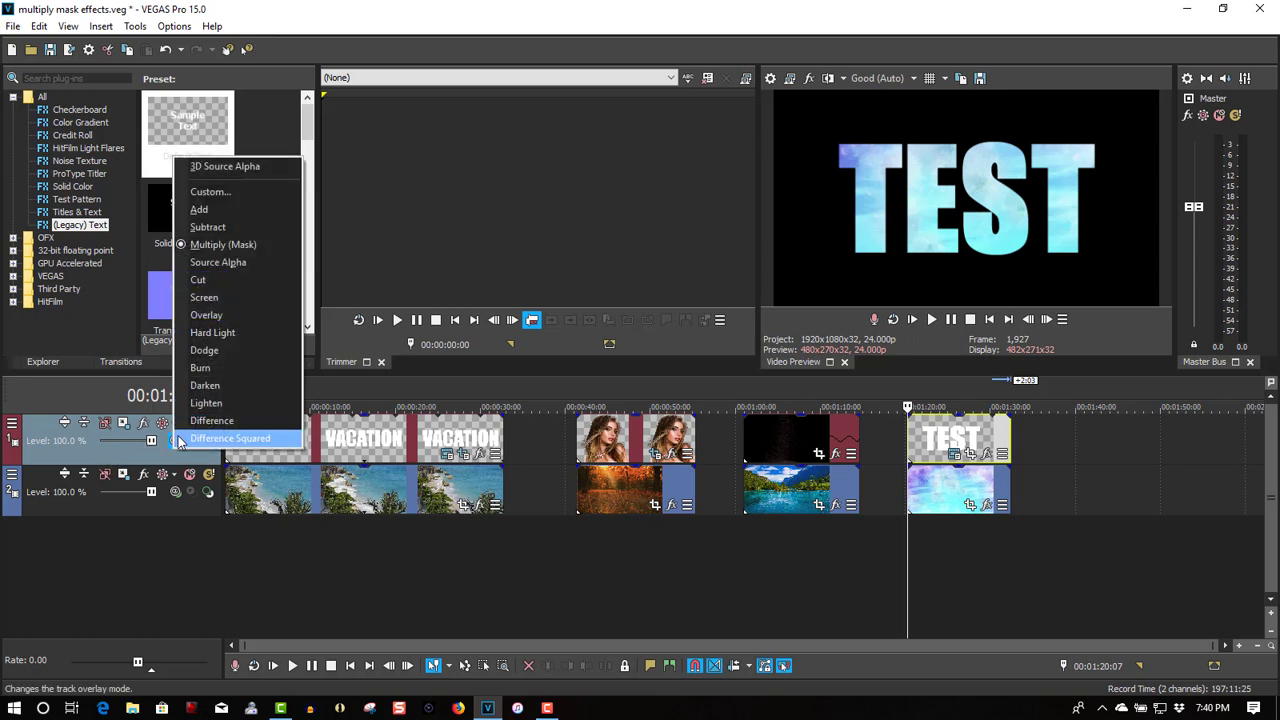
left_click(230, 262)
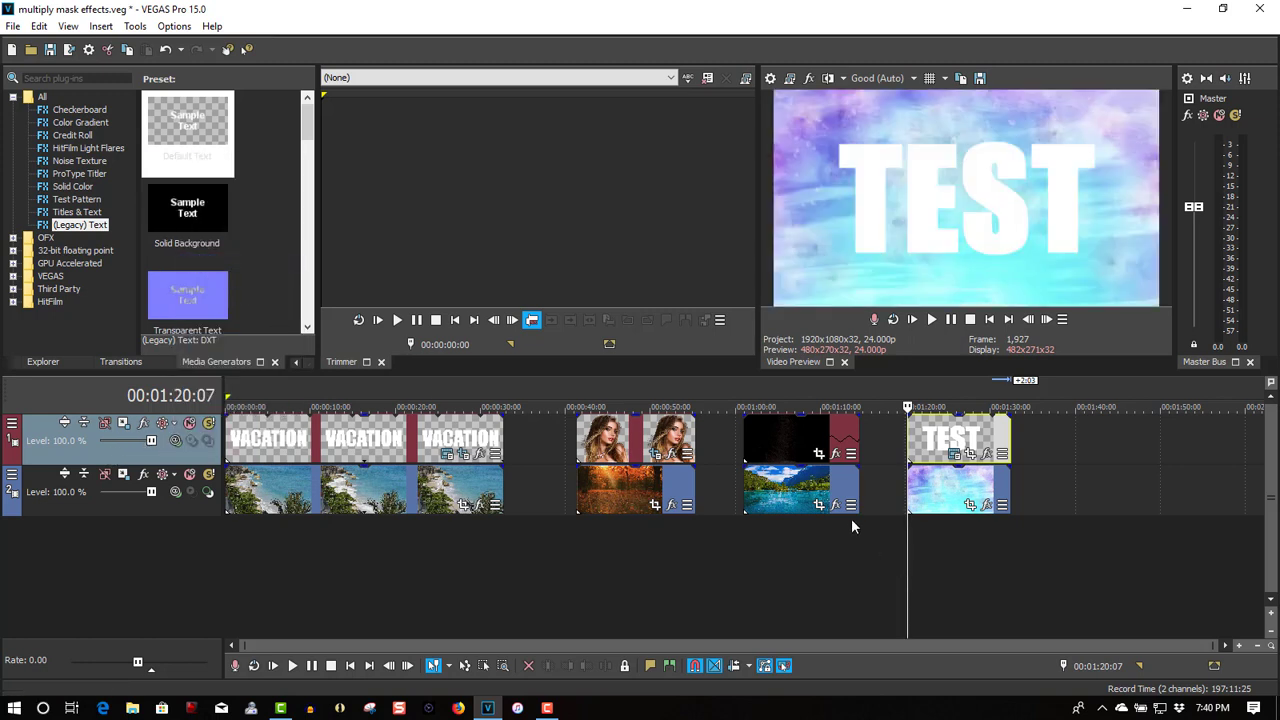
left_click(932, 319)
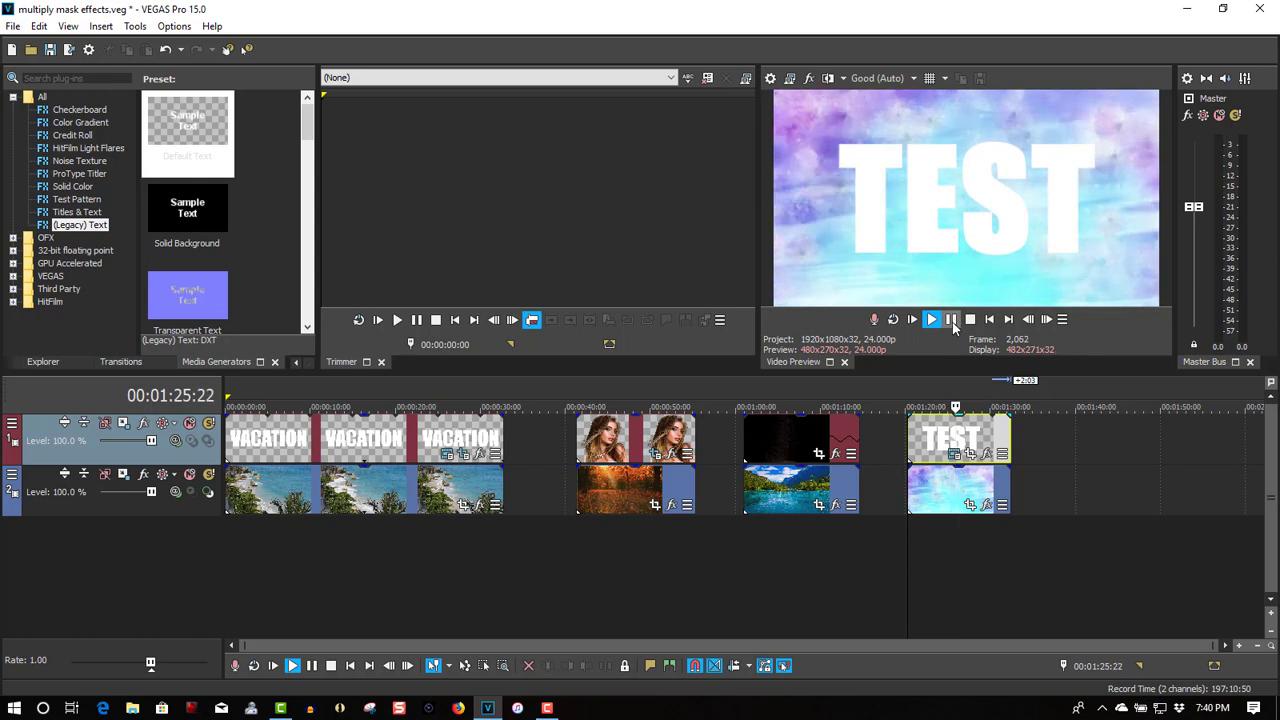
key("space")
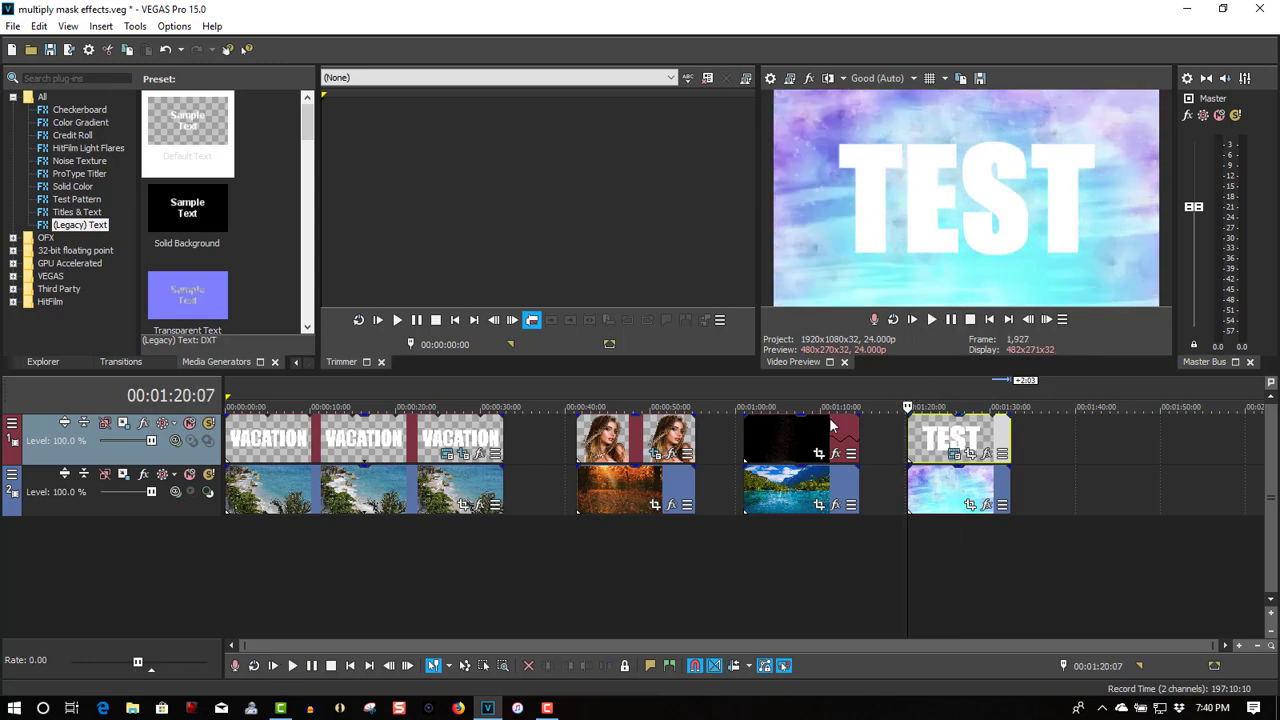
Set track 1's compositing mode to Multiply (Mask) and play back the TEST title filled with watercolor footage
left_click(175, 442)
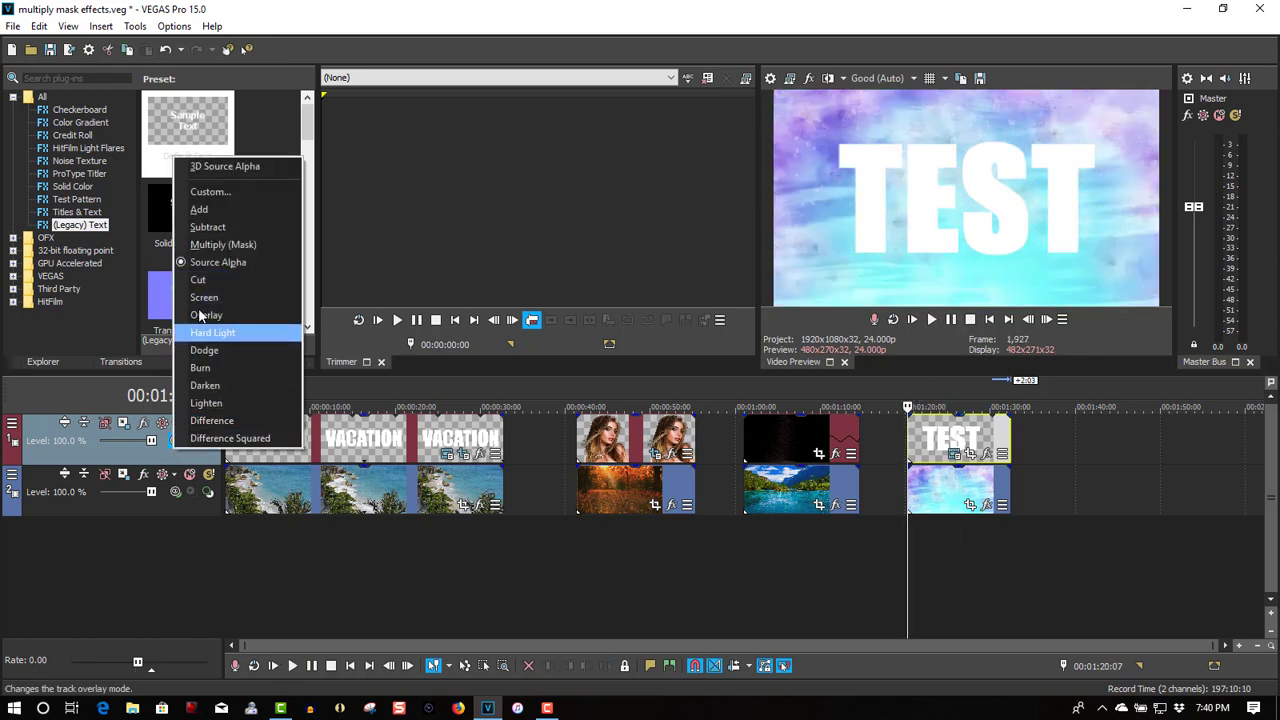
left_click(222, 244)
left_click(930, 320)
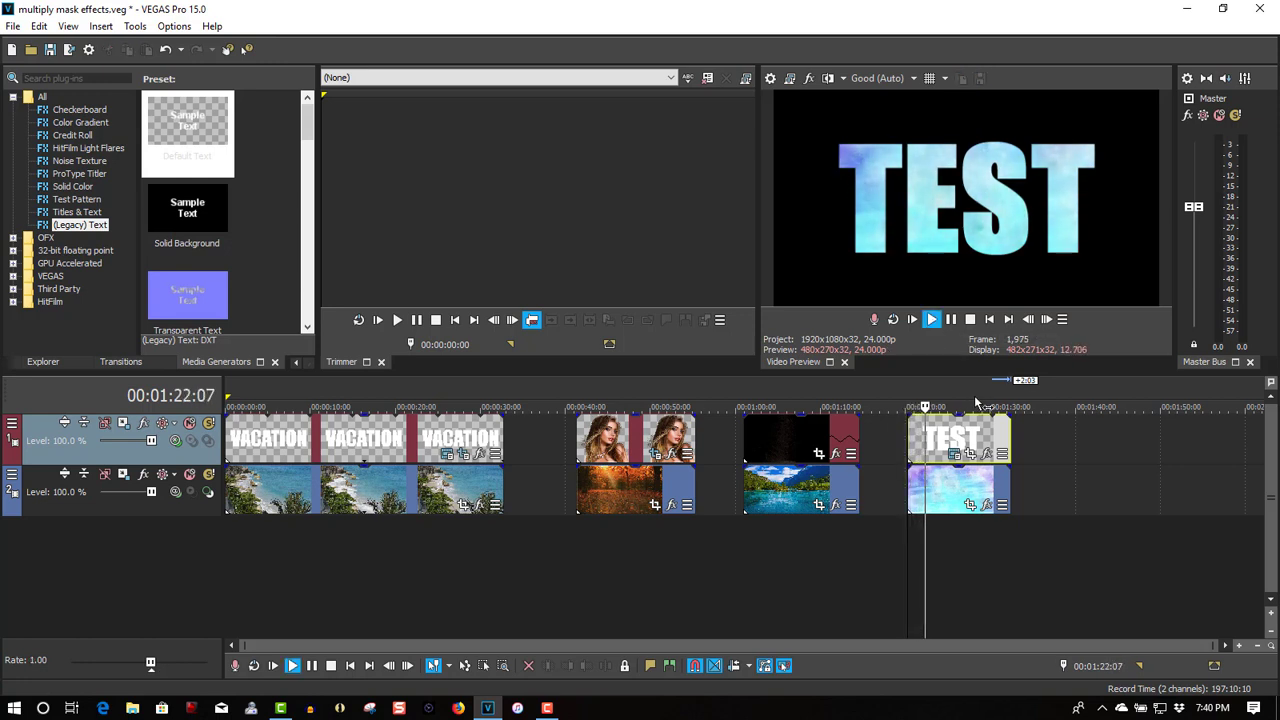
left_click(952, 322)
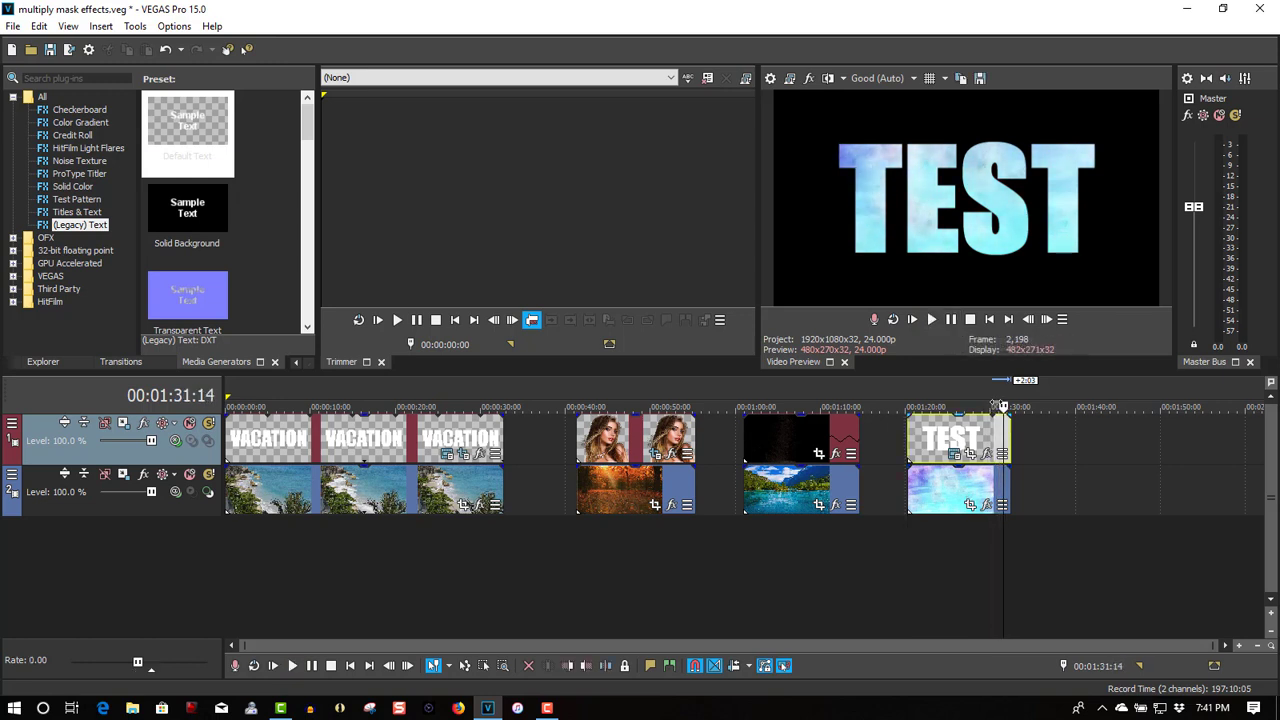
Place an Orange Solid Color event on a new track 3 below the watercolor clip, spanning that clip's full length
left_click_drag(1004, 407, 904, 407)
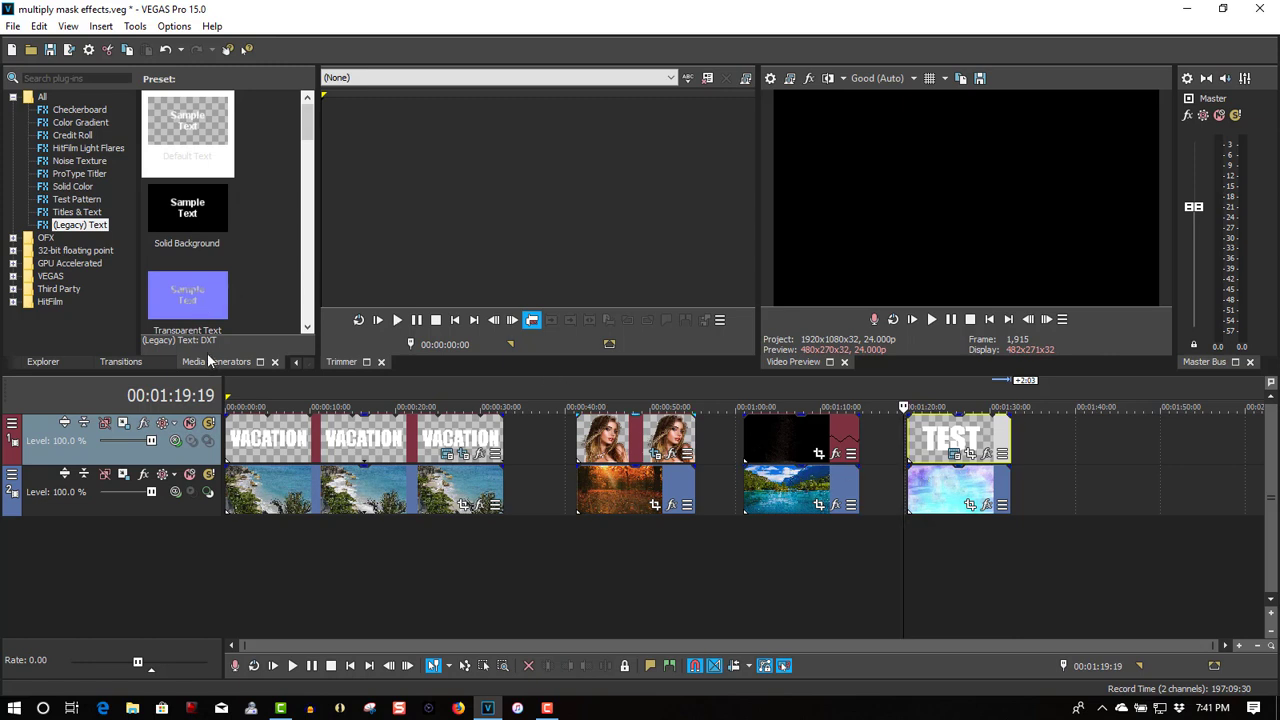
left_click(80, 187)
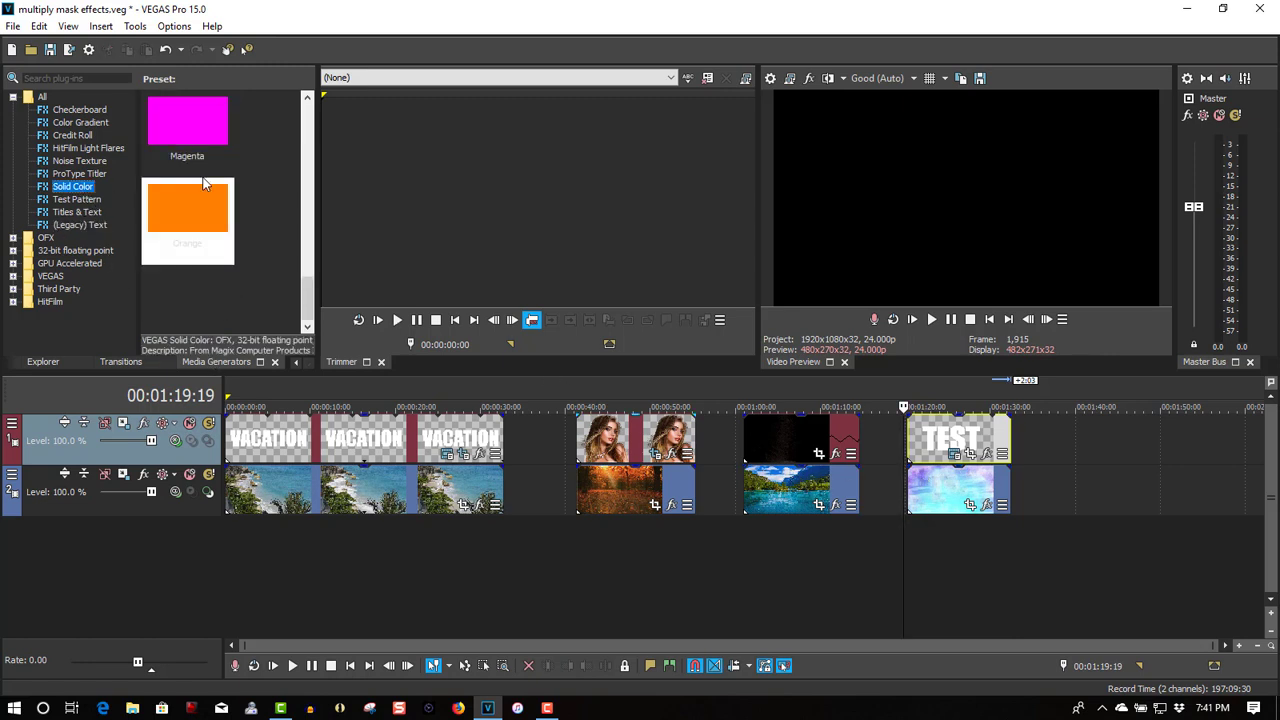
mouse_move(305, 300)
left_mouse_down()
mouse_move(310, 288)
mouse_move(310, 318)
left_mouse_up()
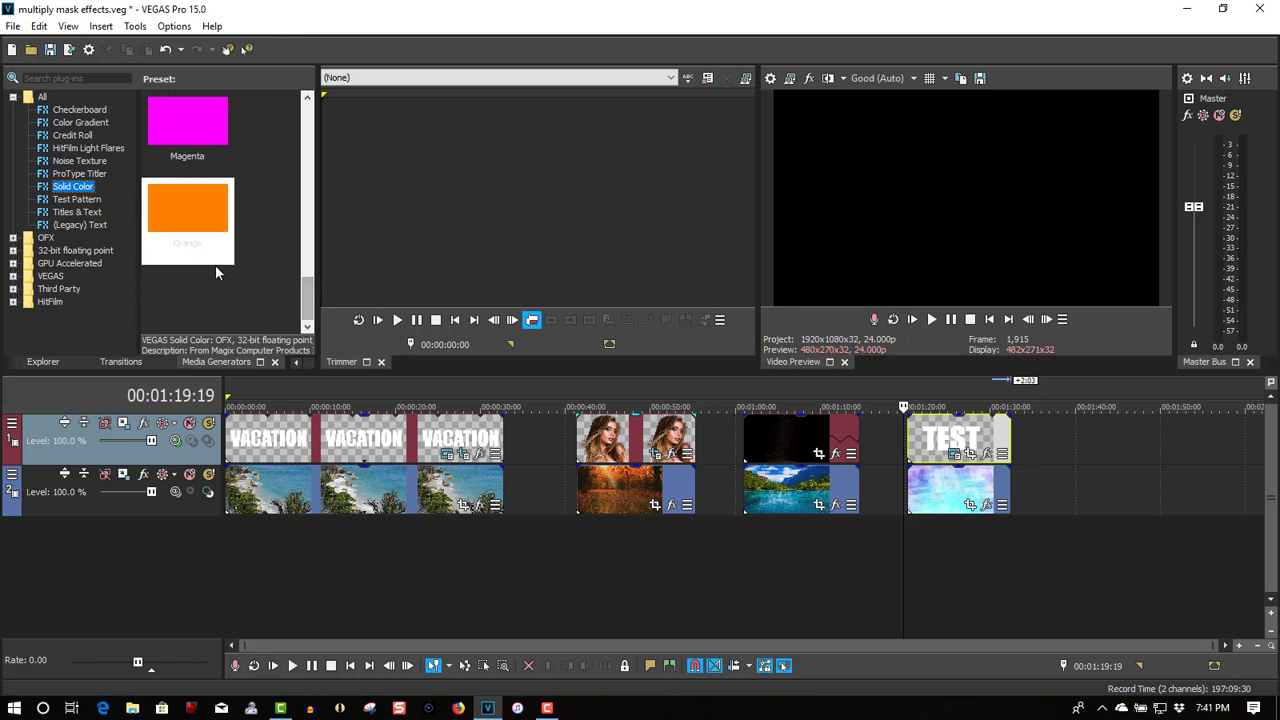
left_click(185, 210)
left_click_drag(481, 384, 1010, 535)
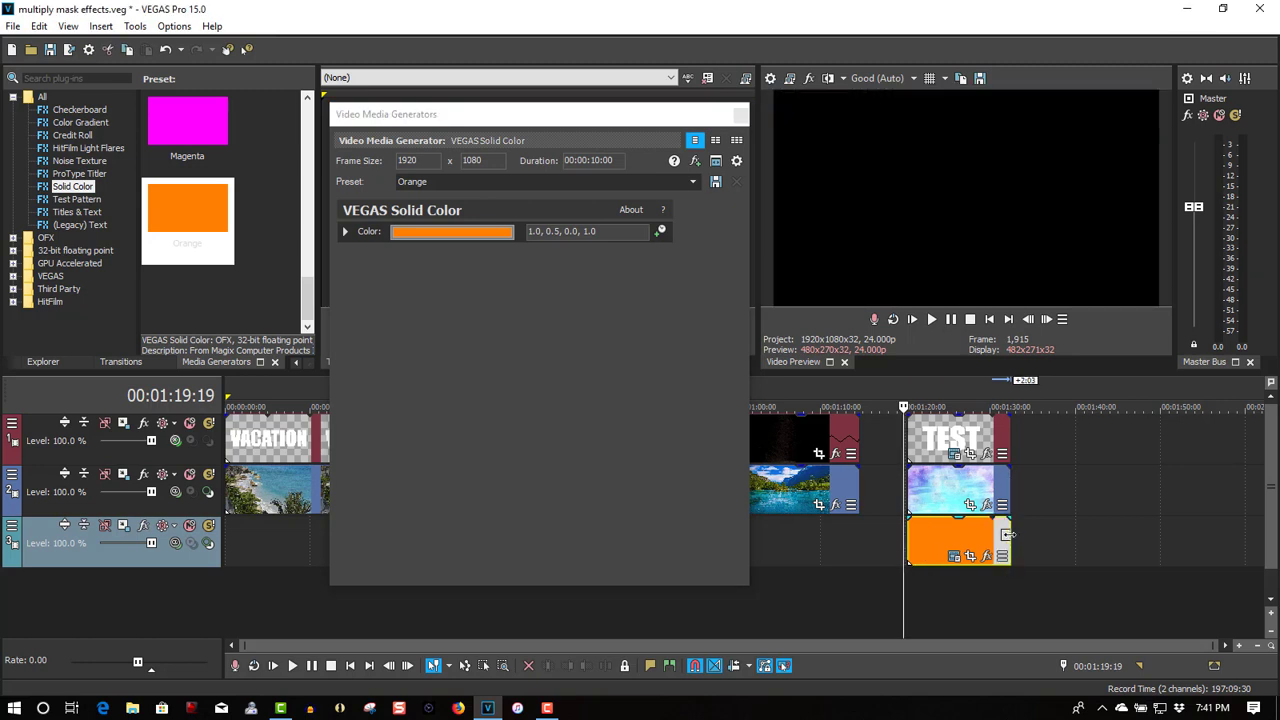
left_click(740, 114)
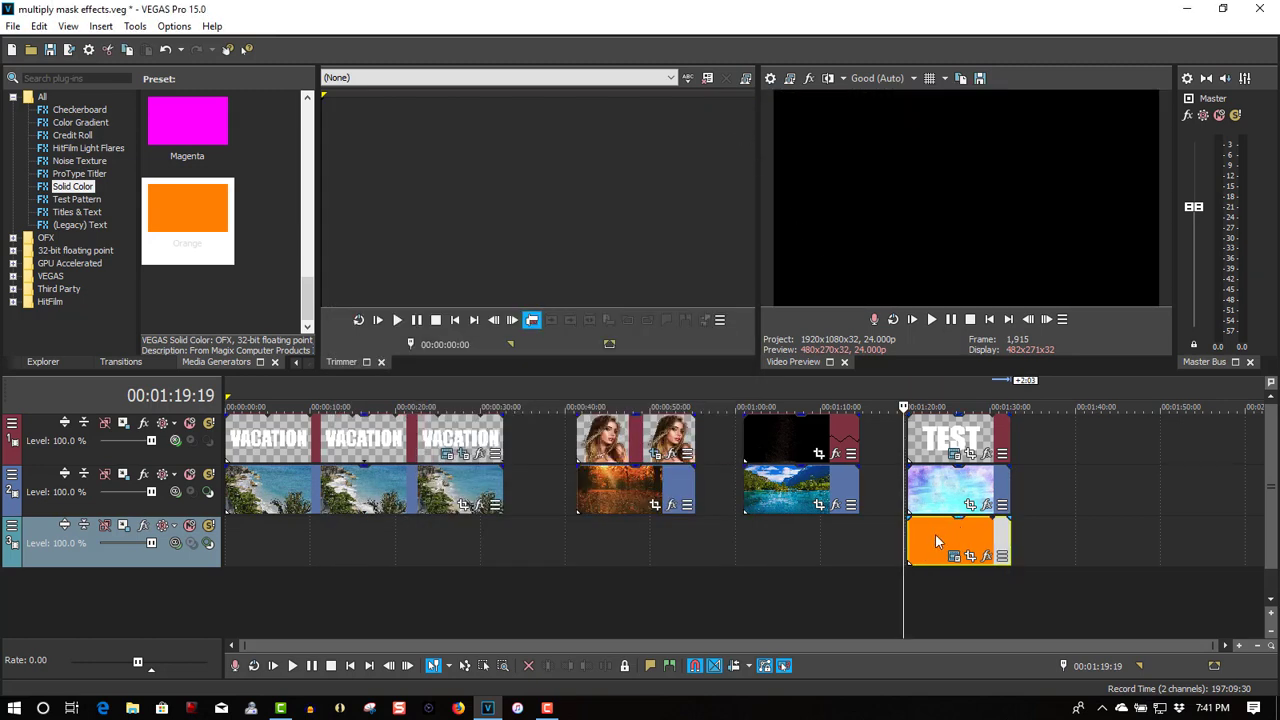
Make track 2 a compositing child of track 1, with the cursor placed within the TEST title for preview
left_click(918, 393)
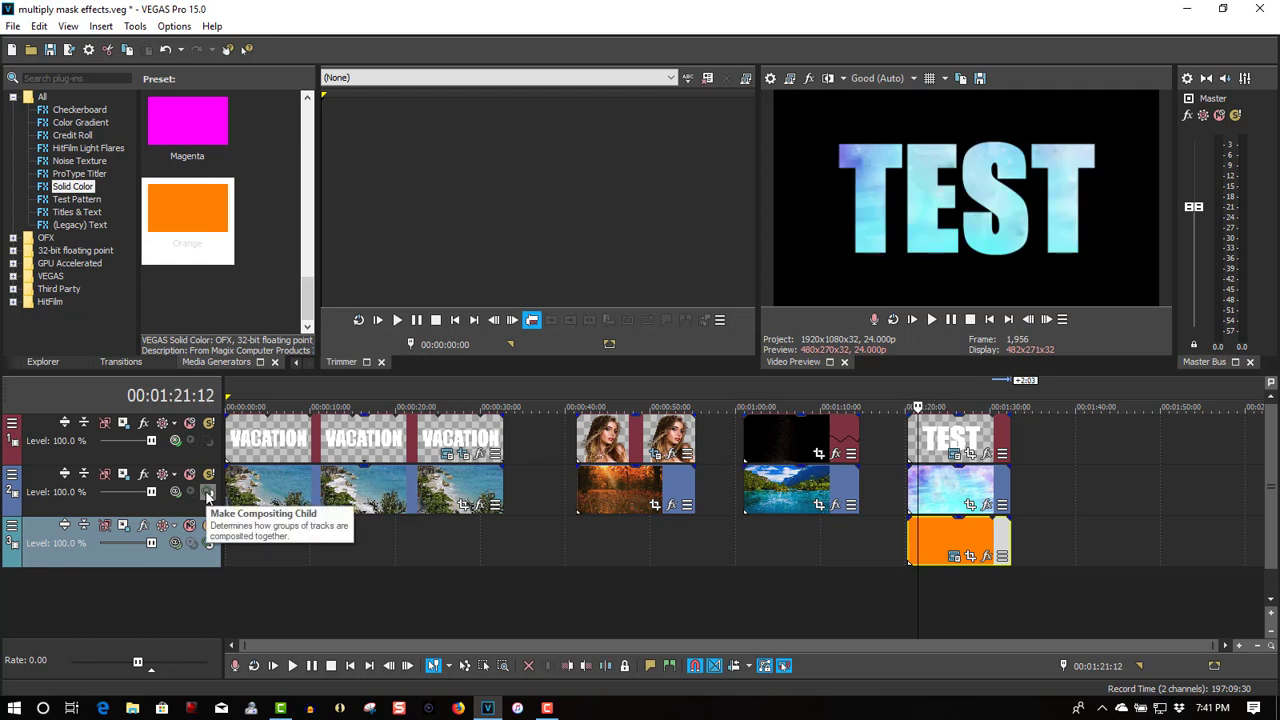
left_click(207, 495)
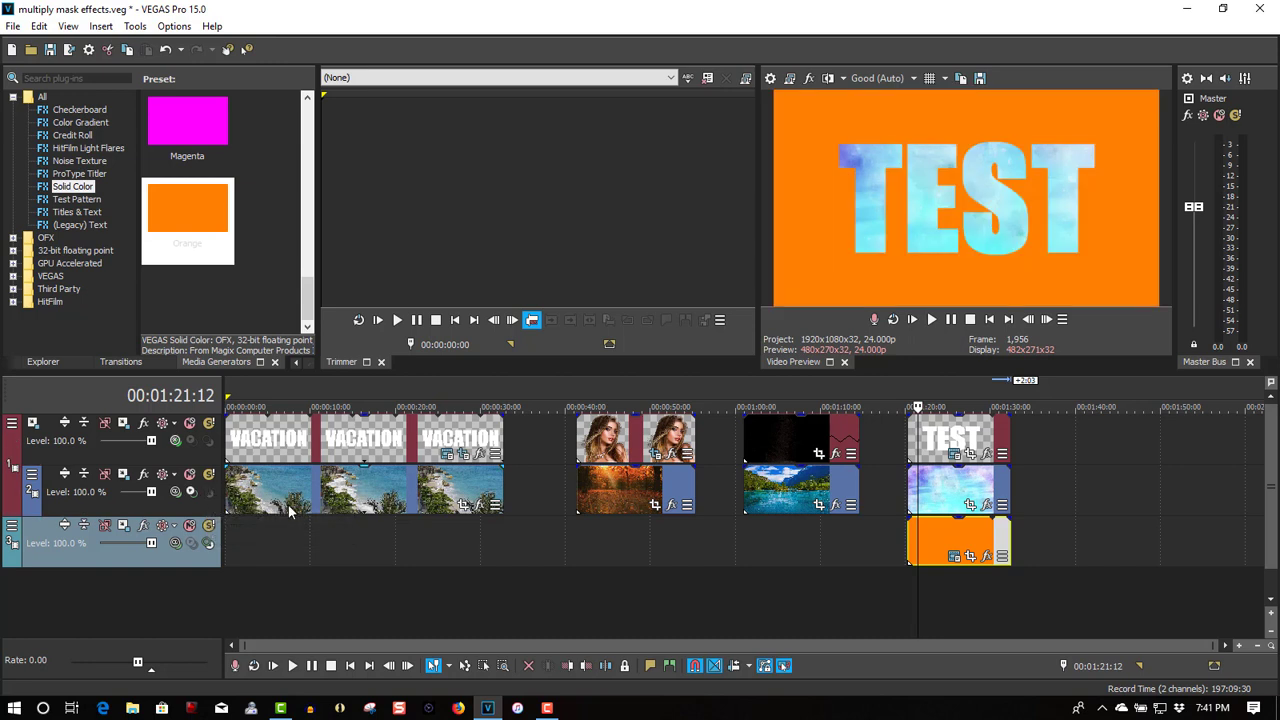
Add a black shadow to the TEST title with feather 0.363, X offset 0.090 and Y offset 0.072, and play back the result
left_click(955, 454)
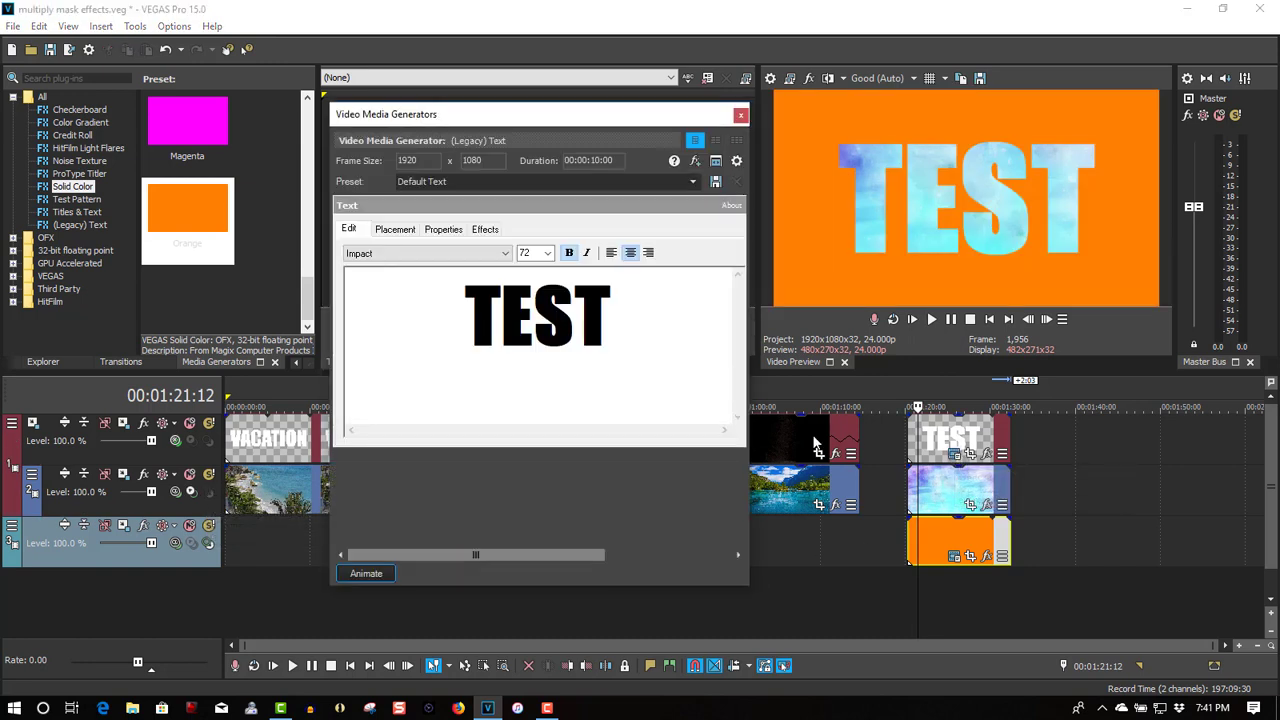
left_click(485, 230)
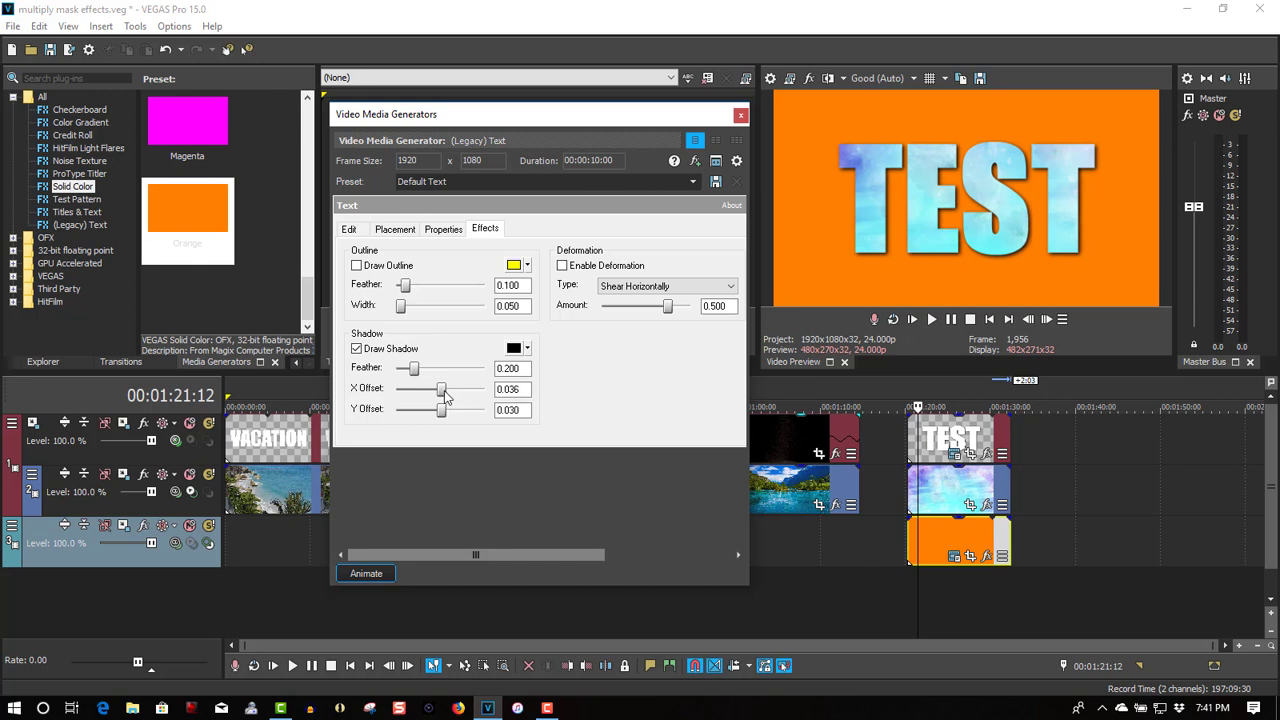
left_click_drag(447, 397, 448, 397)
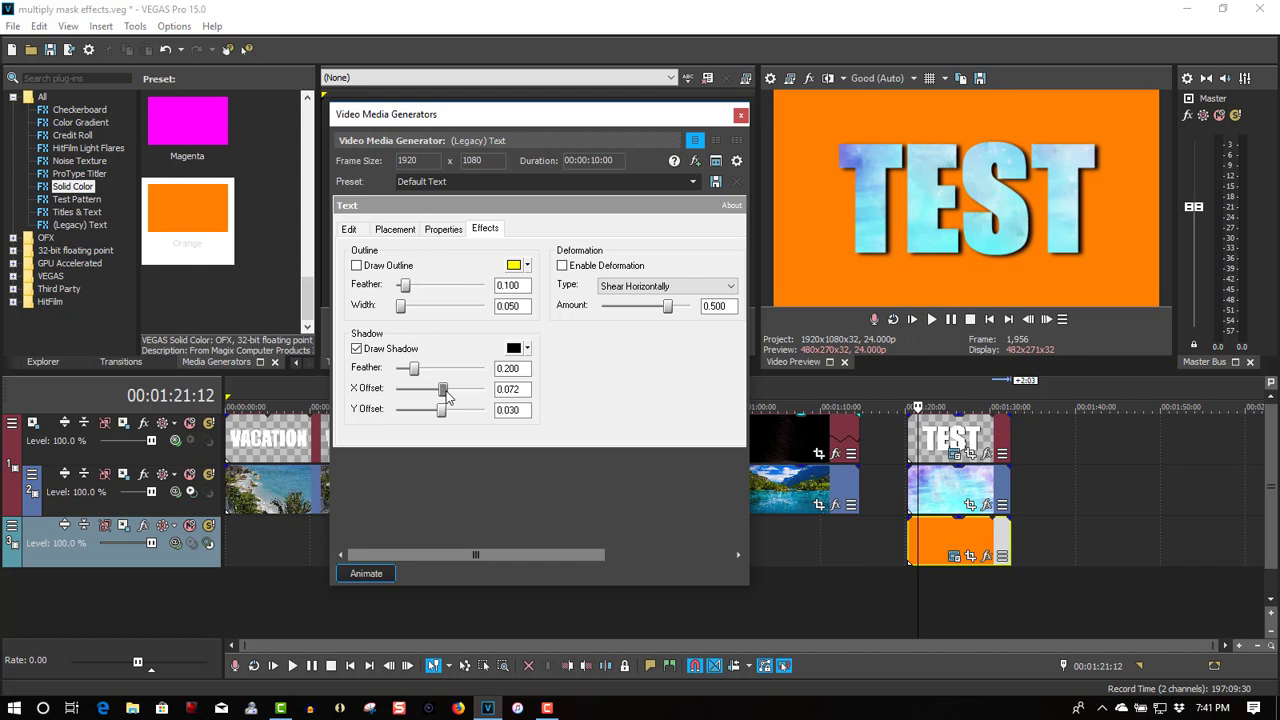
left_click_drag(421, 374, 424, 374)
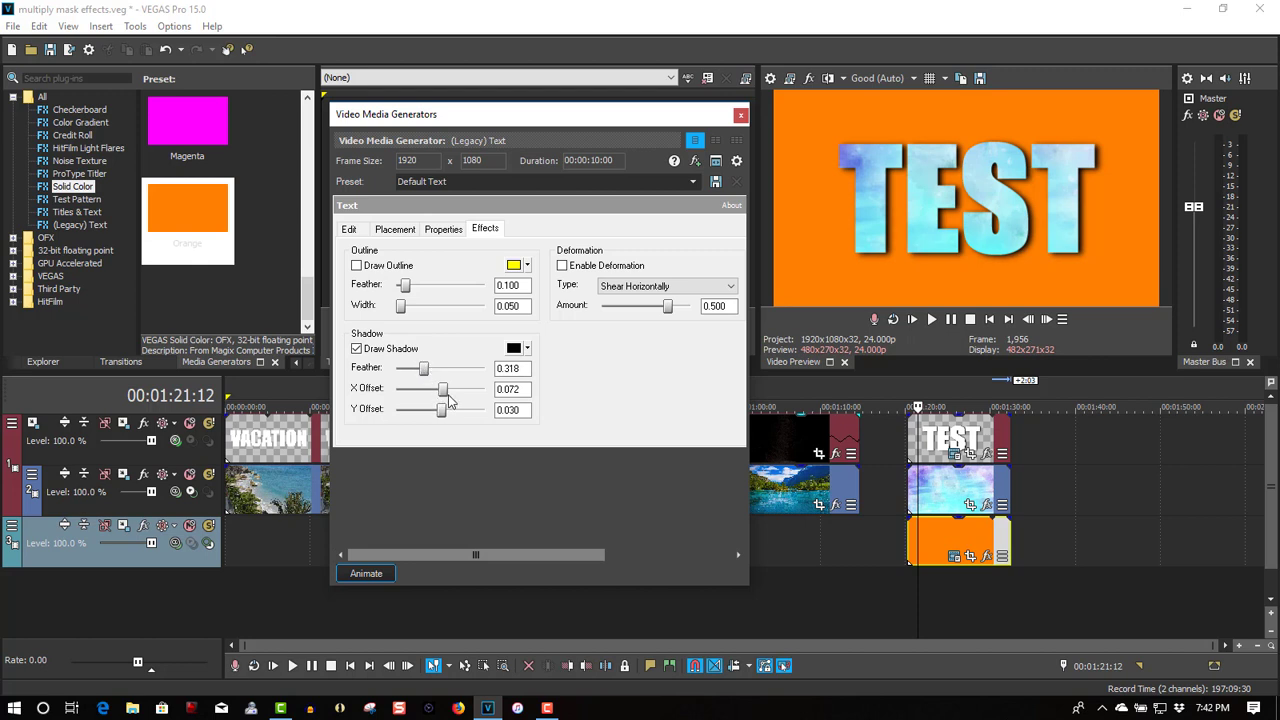
left_click_drag(449, 399, 450, 399)
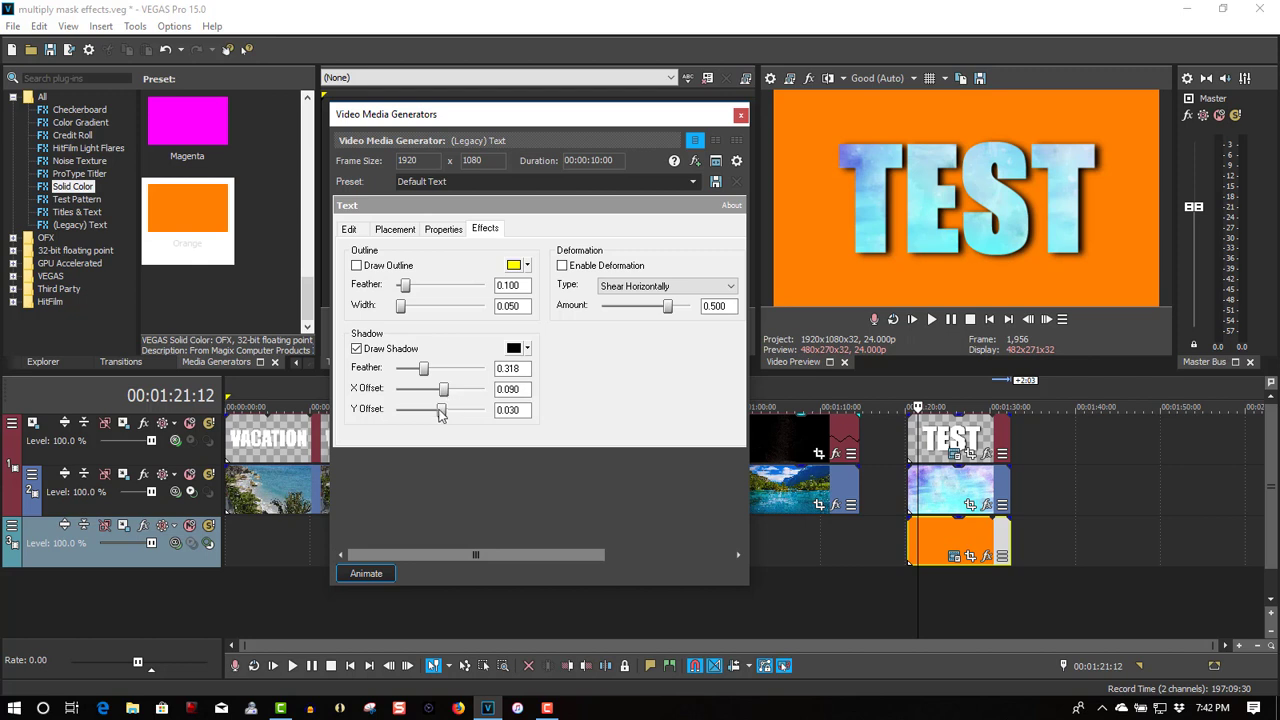
left_click_drag(441, 410, 444, 414)
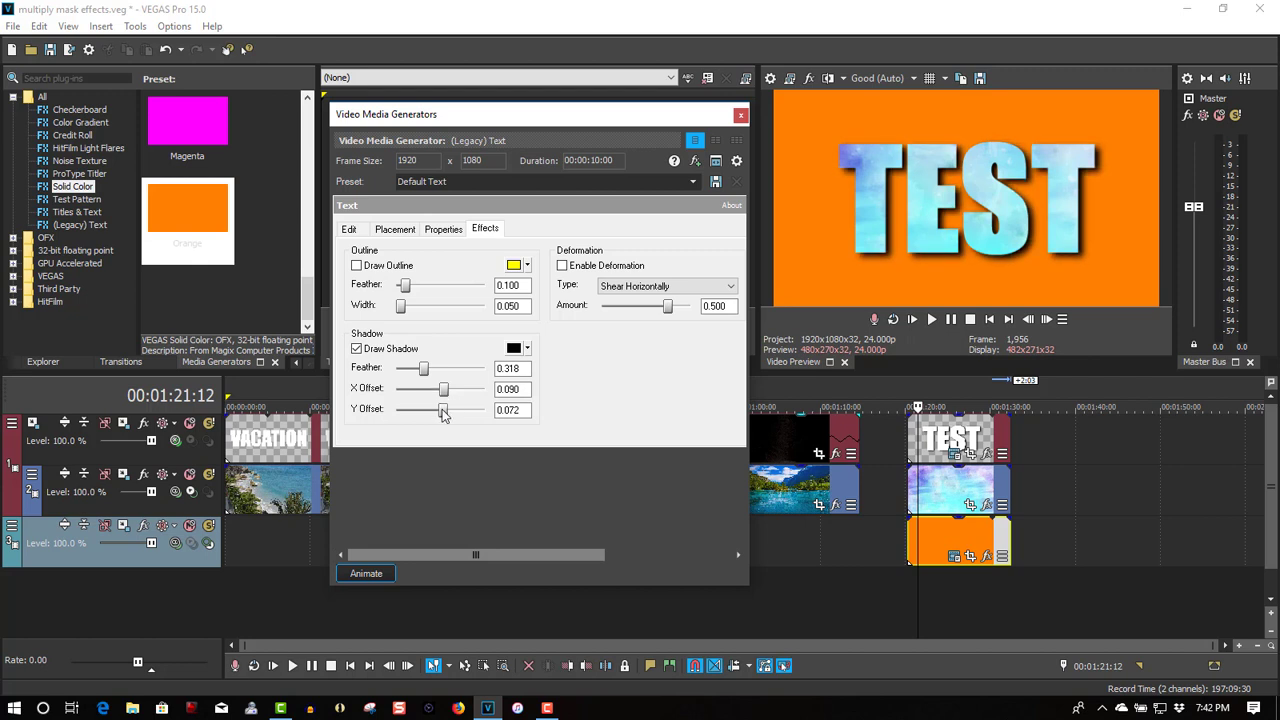
left_click_drag(425, 370, 429, 369)
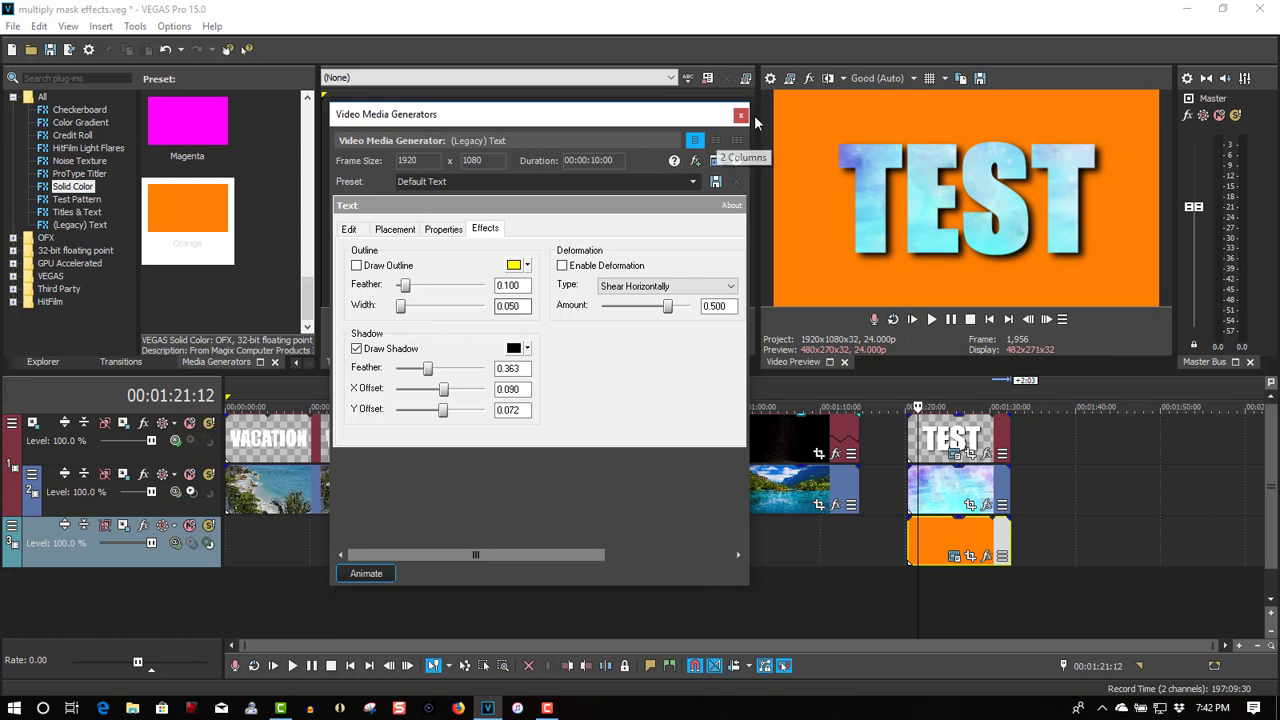
left_click(740, 115)
left_click(931, 319)
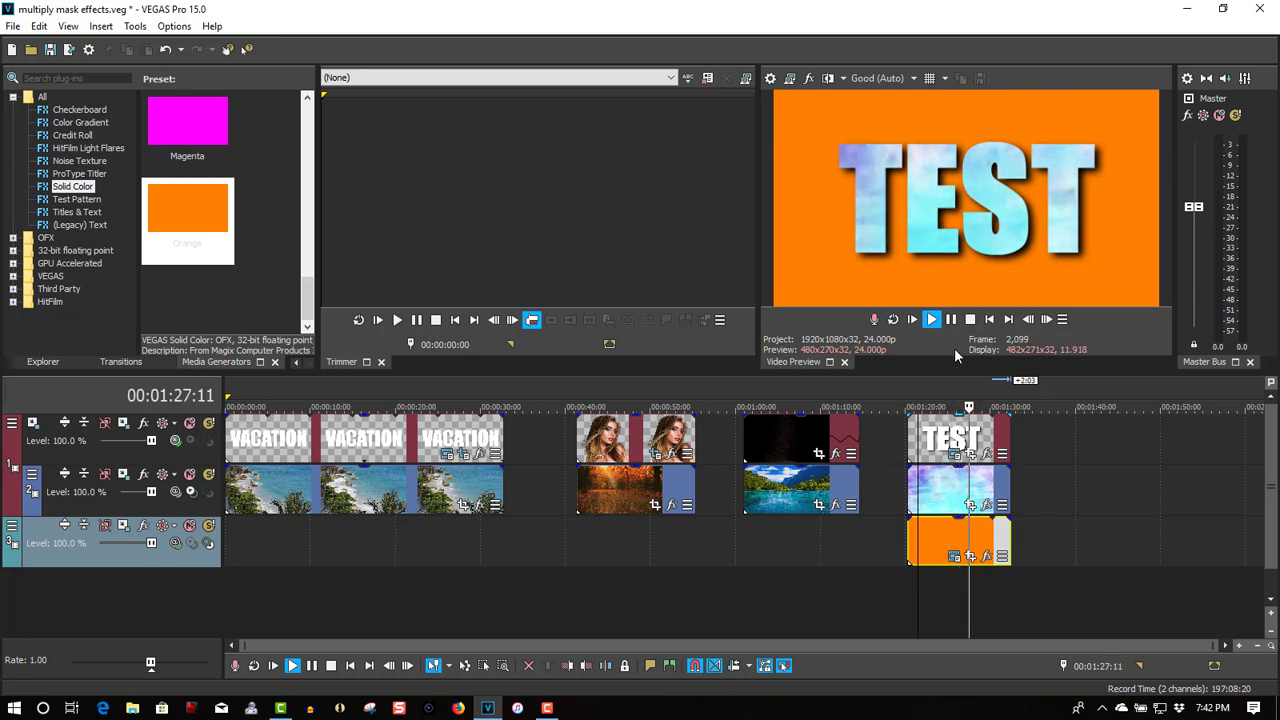
left_click(950, 320)
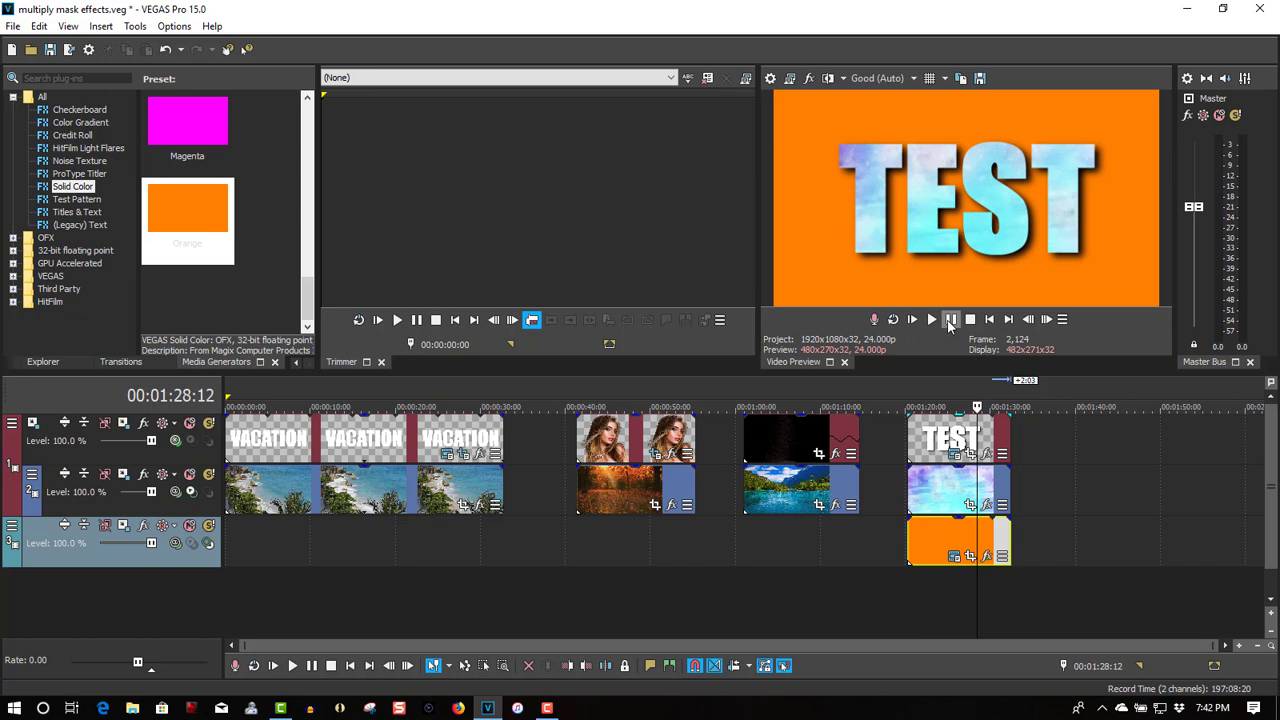